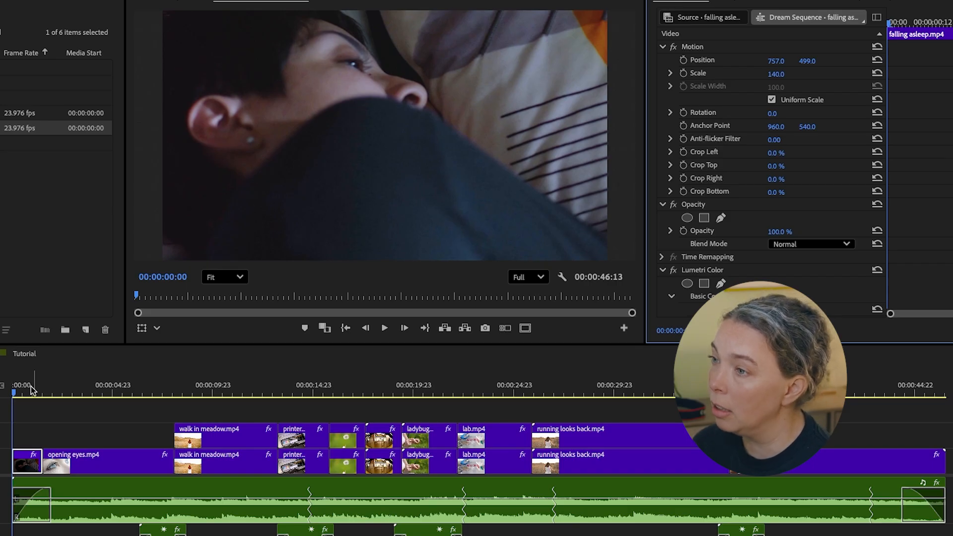
- Review the opening of the Dream Sequence from its first frame through the falling asleep and opening eyes clips
{"action": "left_click", "coordinate": [15, 395]}
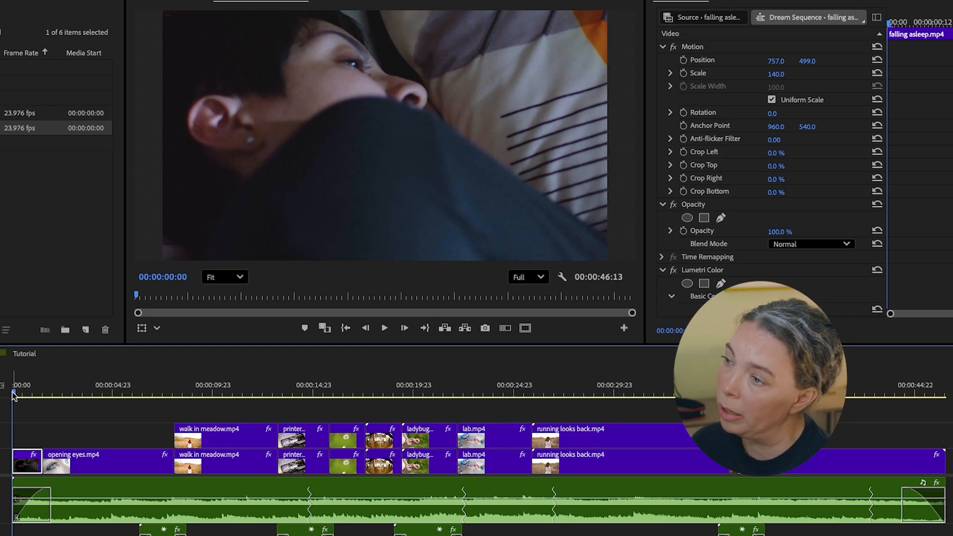
{"action": "left_click", "coordinate": [58, 393]}
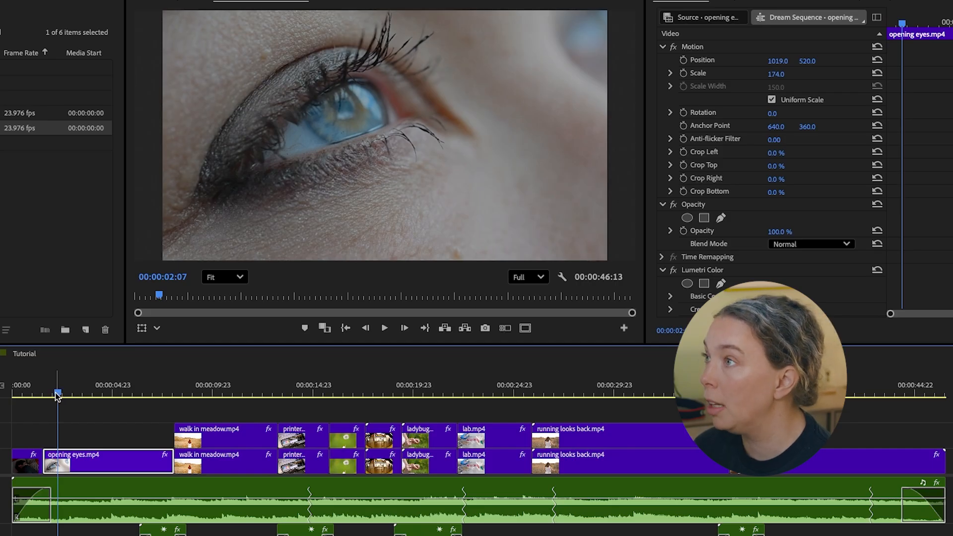
{"action": "left_click_drag", "start_coordinate": [57, 395], "coordinate": [156, 391]}
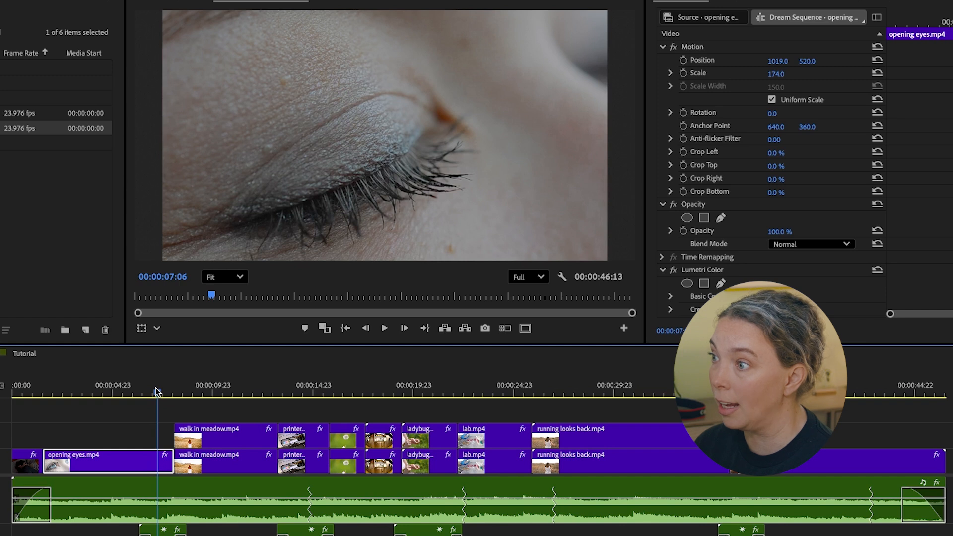
- Preview the walk in meadow, dandelion, ladybug and running looks back clips to examine the look of the outdoor dream shots
{"action": "left_click_drag", "start_coordinate": [155, 392], "coordinate": [219, 388]}
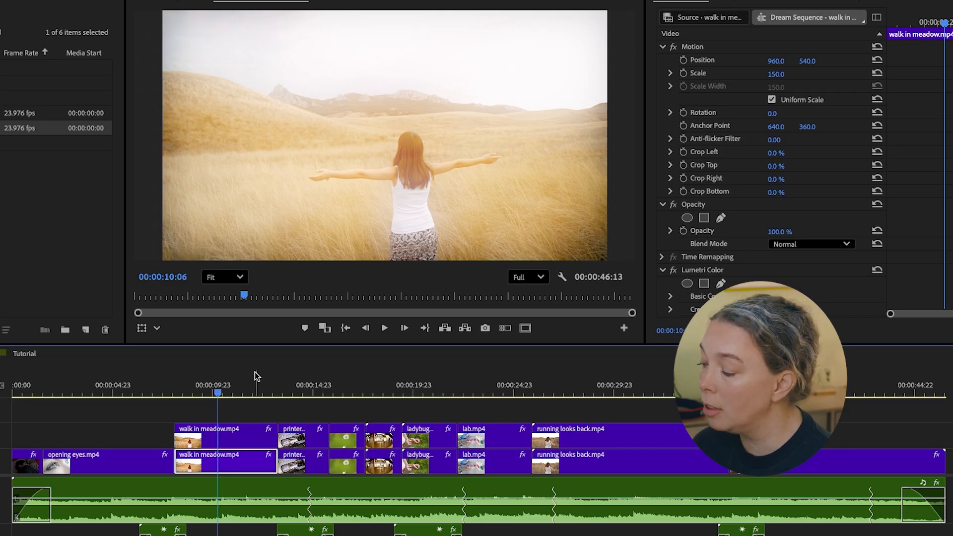
{"action": "left_click", "coordinate": [342, 389]}
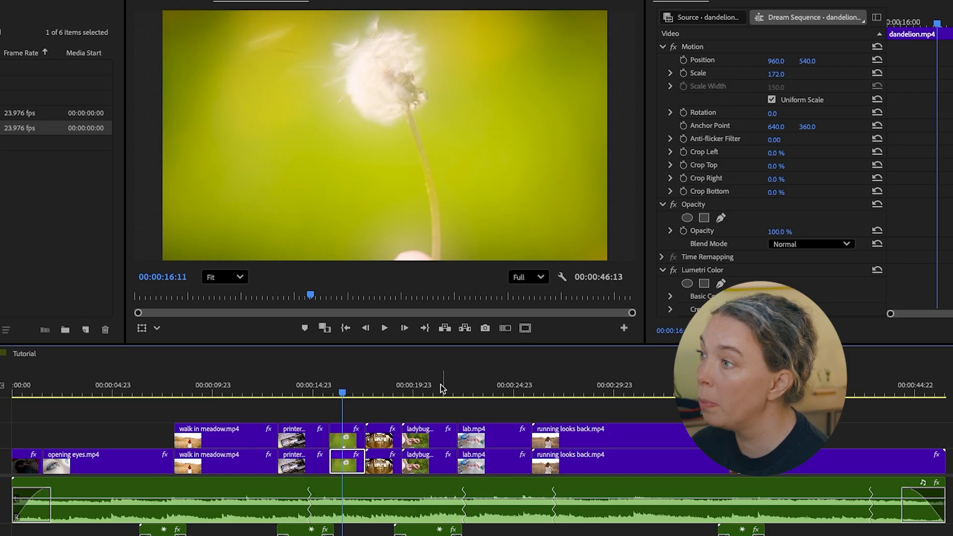
{"action": "left_click", "coordinate": [422, 392]}
{"action": "left_click_drag", "start_coordinate": [420, 394], "coordinate": [412, 394]}
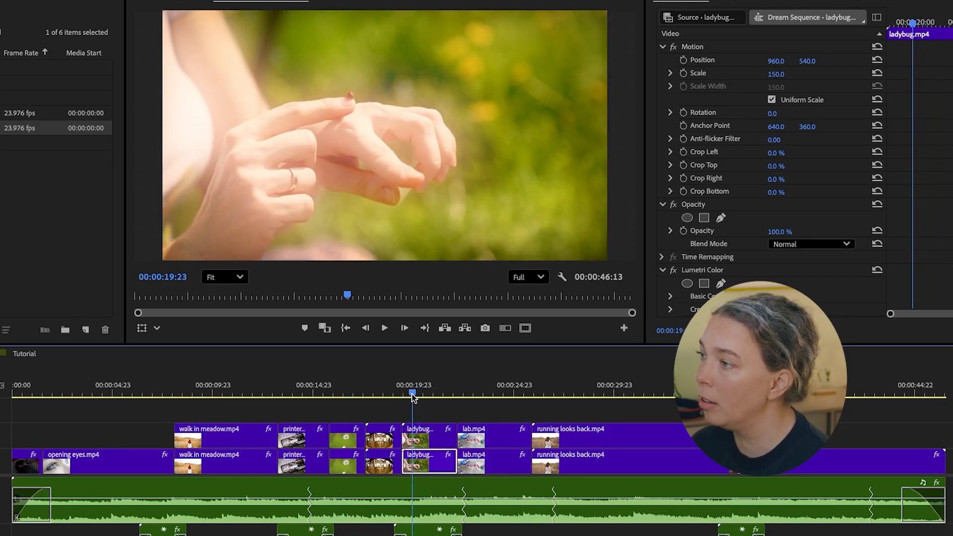
{"action": "left_click", "coordinate": [588, 392]}
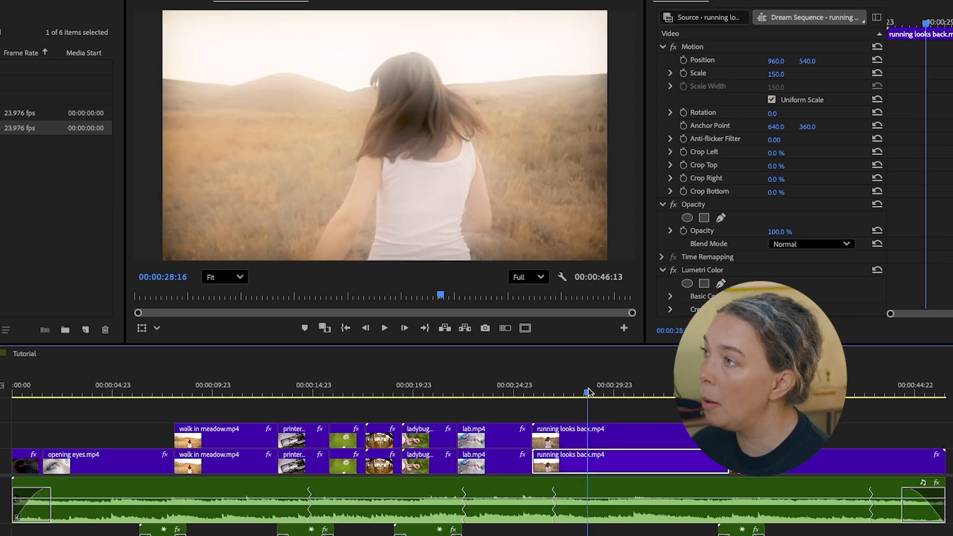
{"action": "left_click_drag", "start_coordinate": [591, 394], "coordinate": [660, 391]}
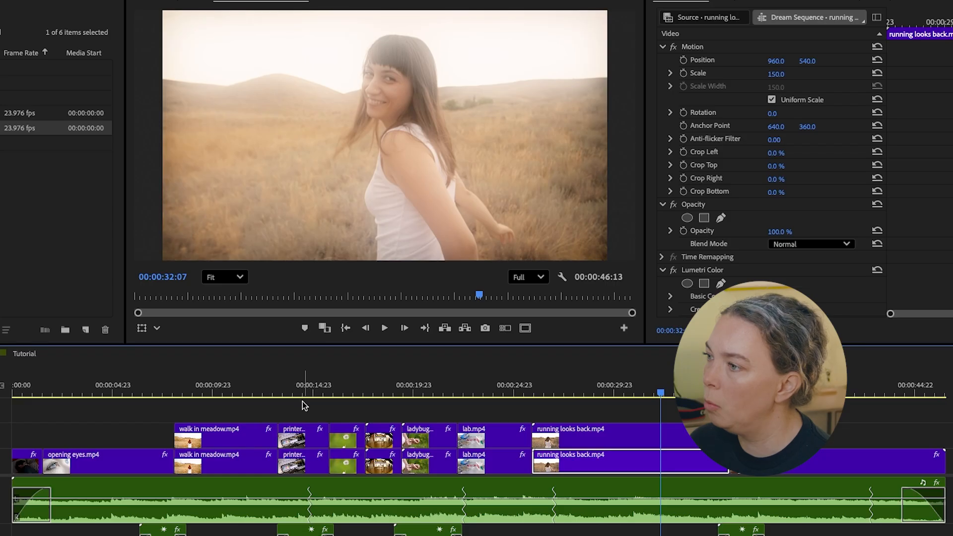
- Examine the printer, subway and lab clips that are intercut with the outdoor dream shots
{"action": "left_click", "coordinate": [302, 392]}
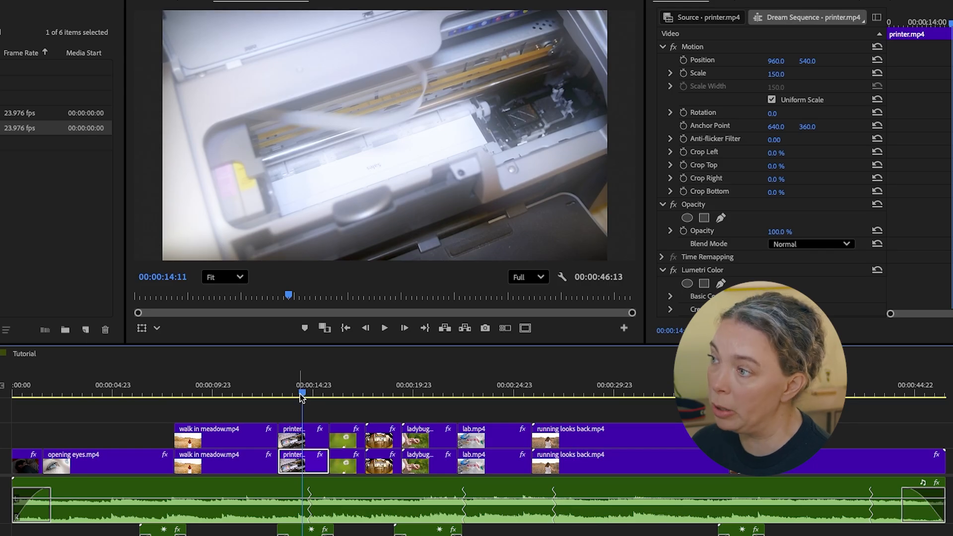
{"action": "left_click", "coordinate": [381, 392]}
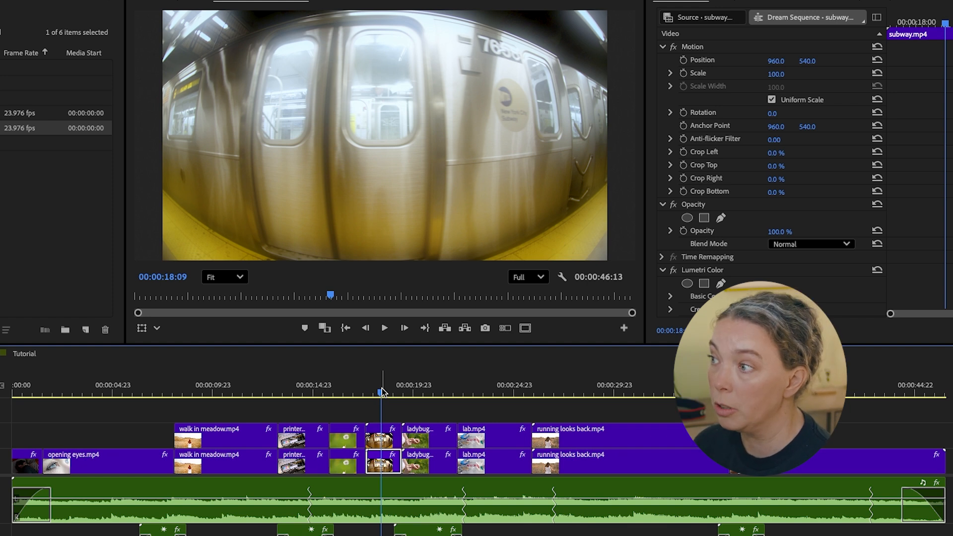
{"action": "left_click", "coordinate": [491, 389]}
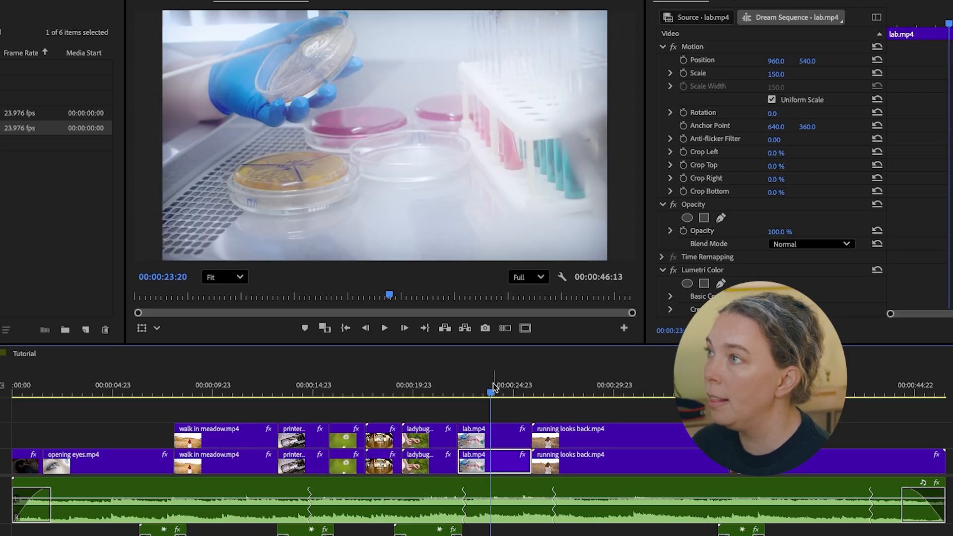
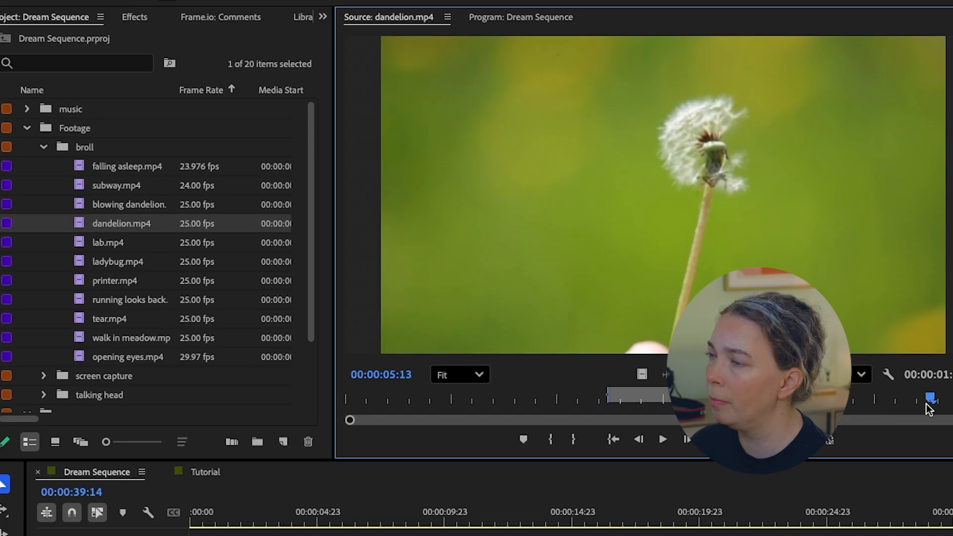
- Scrub through the dandelion, lab and running looks back source clips to examine the original, untreated footage
{"action": "left_click_drag", "start_coordinate": [926, 403], "coordinate": [757, 402]}
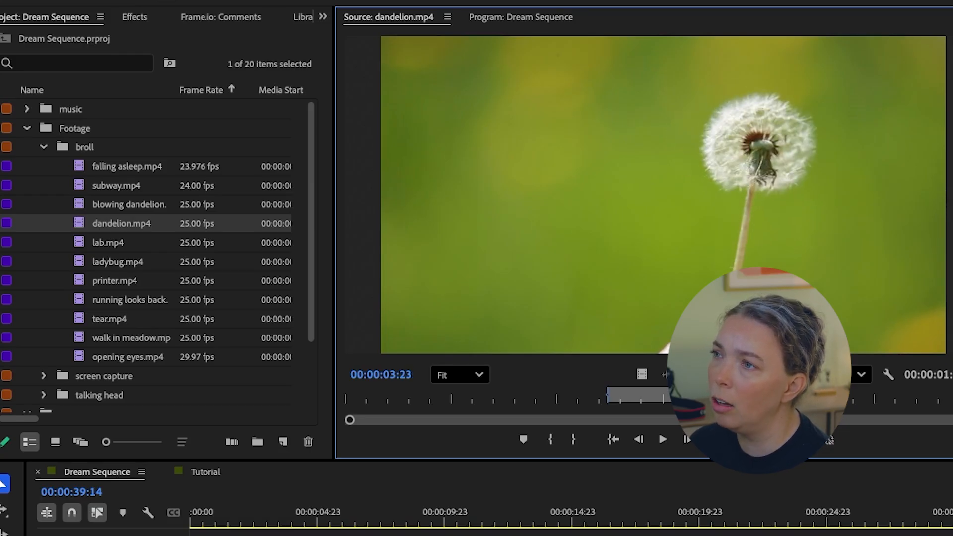
{"action": "double_click", "coordinate": [79, 245]}
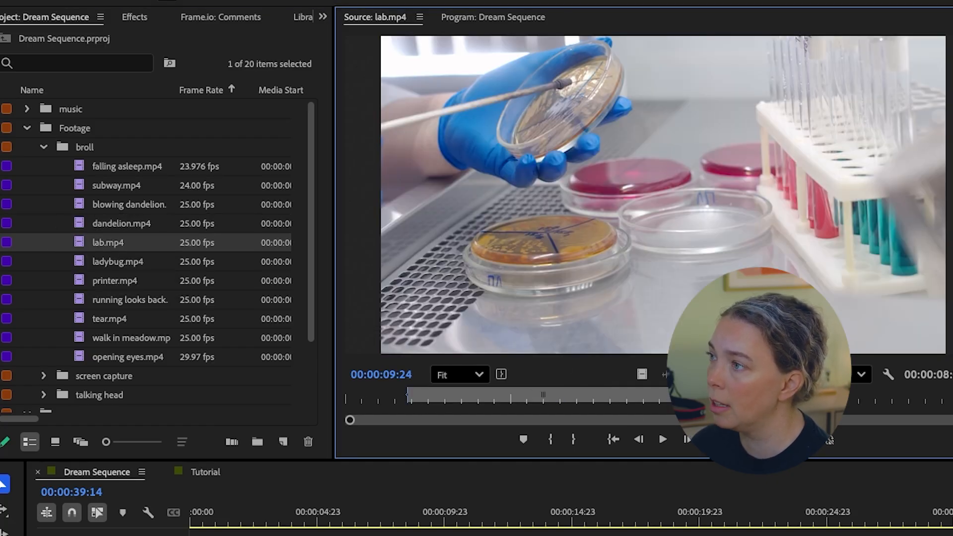
{"action": "left_click_drag", "start_coordinate": [543, 396], "coordinate": [325, 413]}
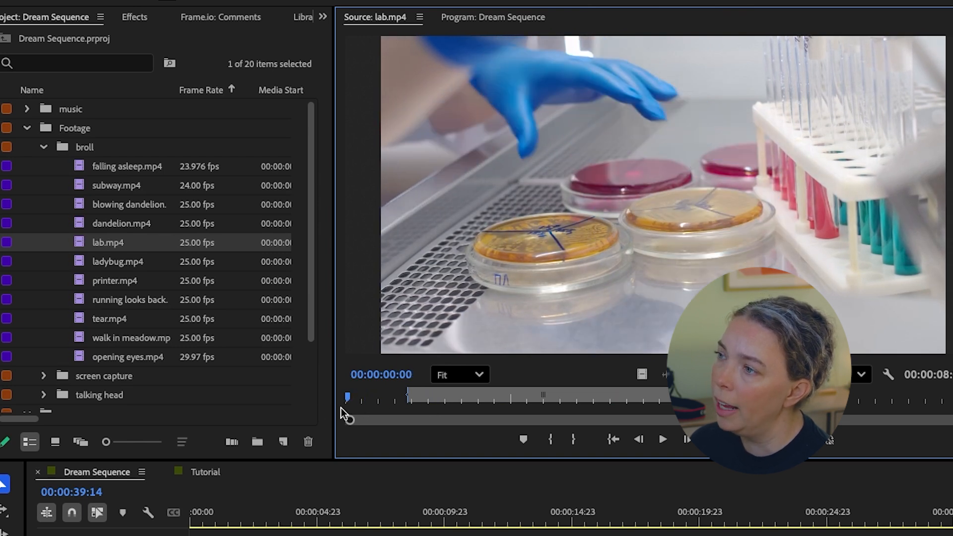
{"action": "left_click_drag", "start_coordinate": [342, 408], "coordinate": [723, 471]}
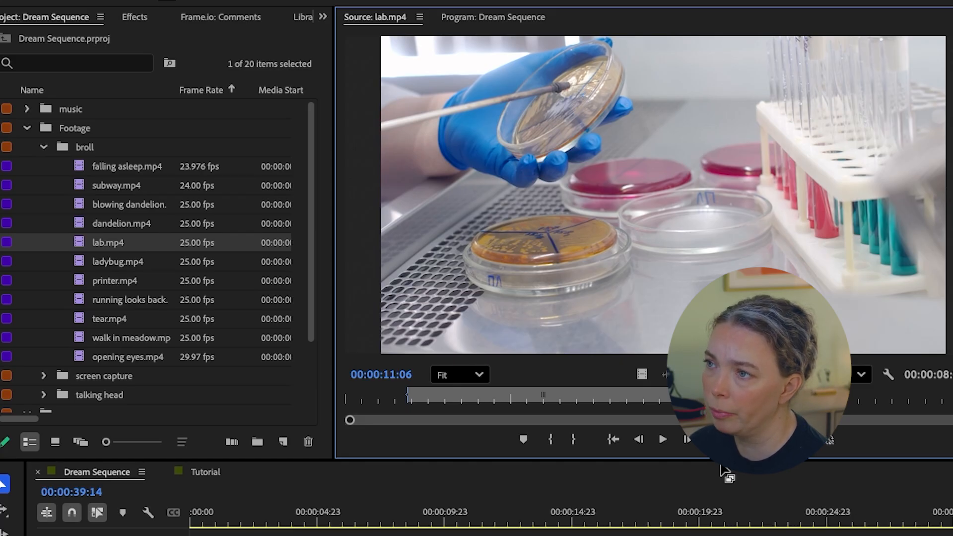
{"action": "double_click", "coordinate": [79, 302]}
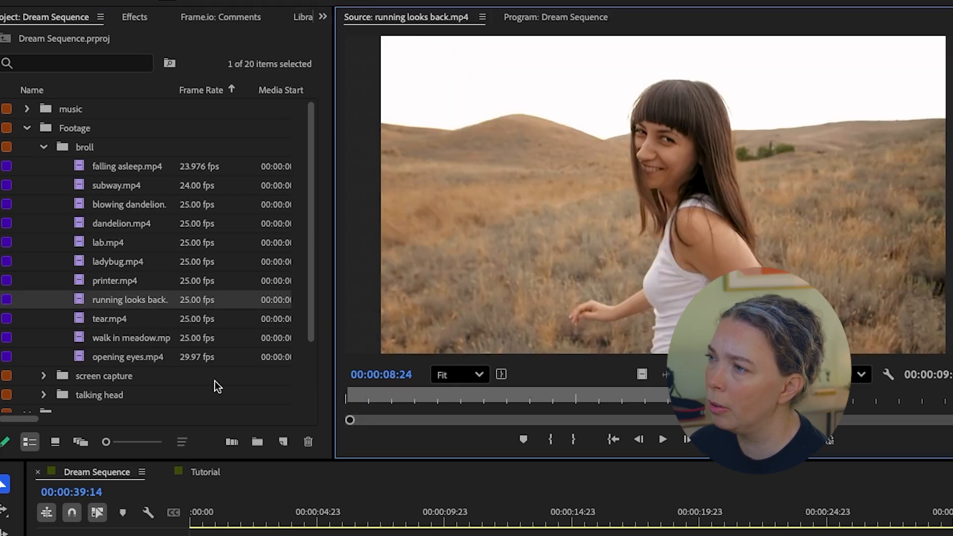
{"action": "left_click_drag", "start_coordinate": [486, 410], "coordinate": [553, 404]}
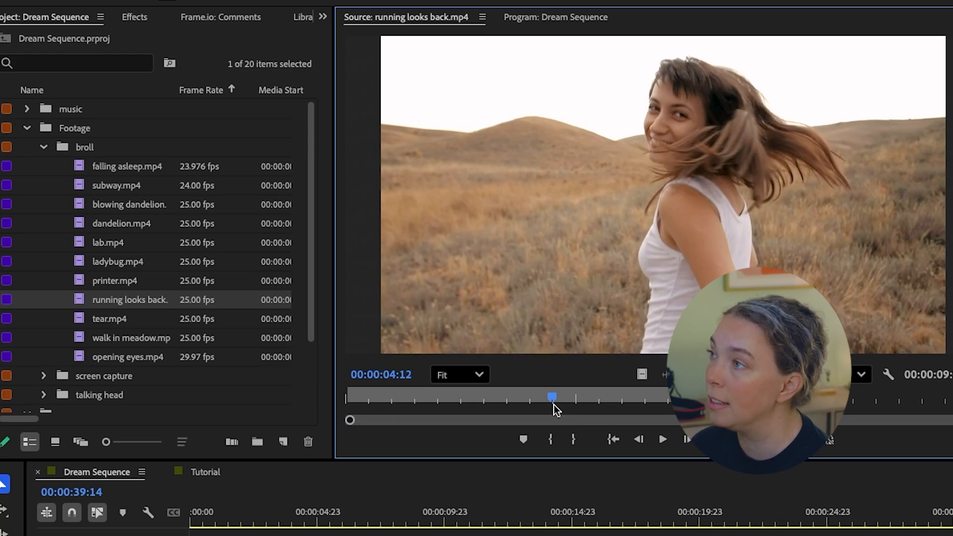
{"action": "left_click_drag", "start_coordinate": [553, 404], "coordinate": [639, 406]}
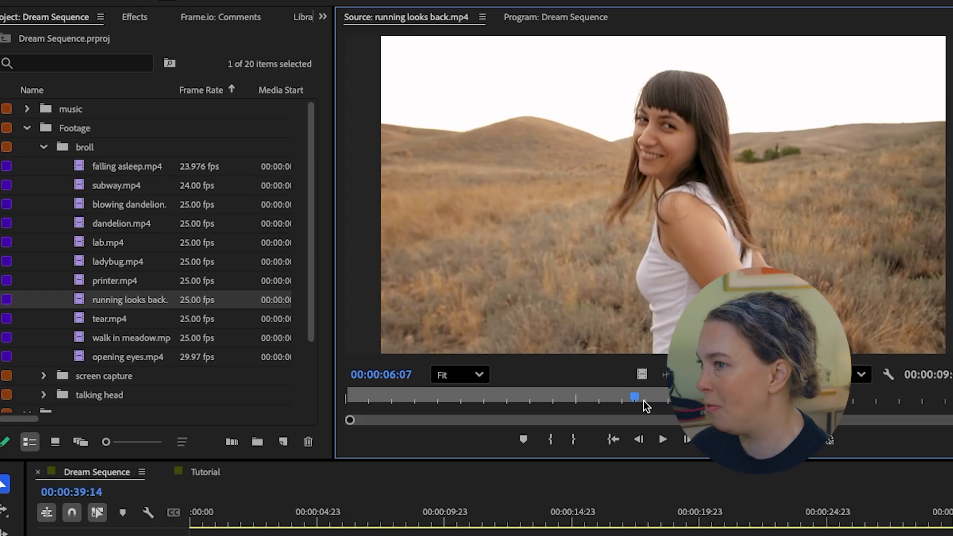
- Enlarge the timeline and examine the stacked dream clips on V1 and V2 and the audio tracks across the Dream Sequence
{"action": "left_click_drag", "start_coordinate": [642, 375], "coordinate": [339, 384]}
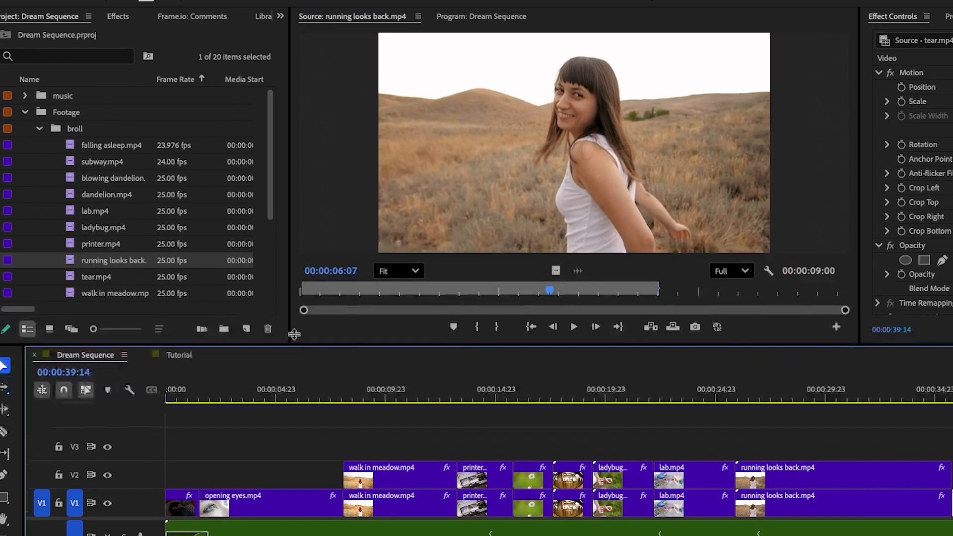
{"action": "left_click_drag", "start_coordinate": [294, 334], "coordinate": [304, 263]}
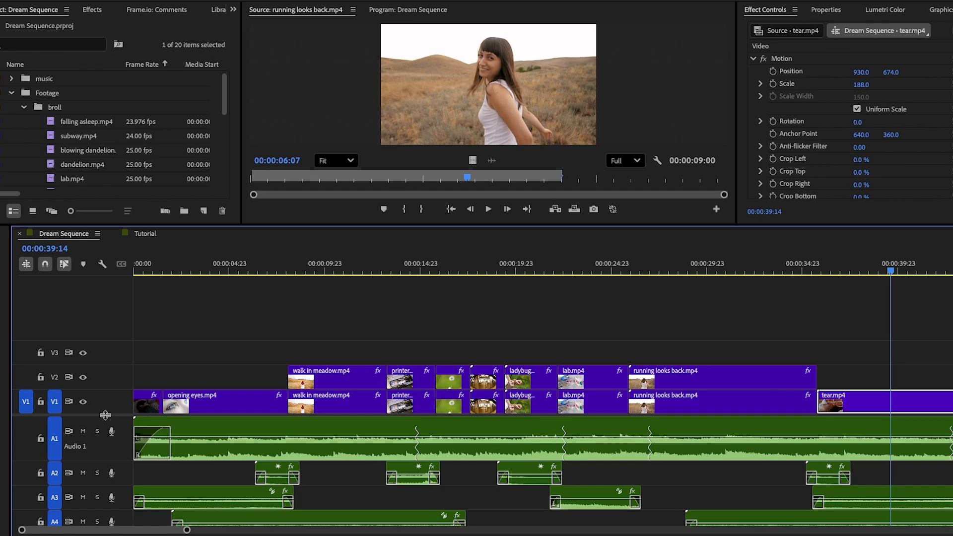
{"action": "left_click_drag", "start_coordinate": [105, 414], "coordinate": [113, 346]}
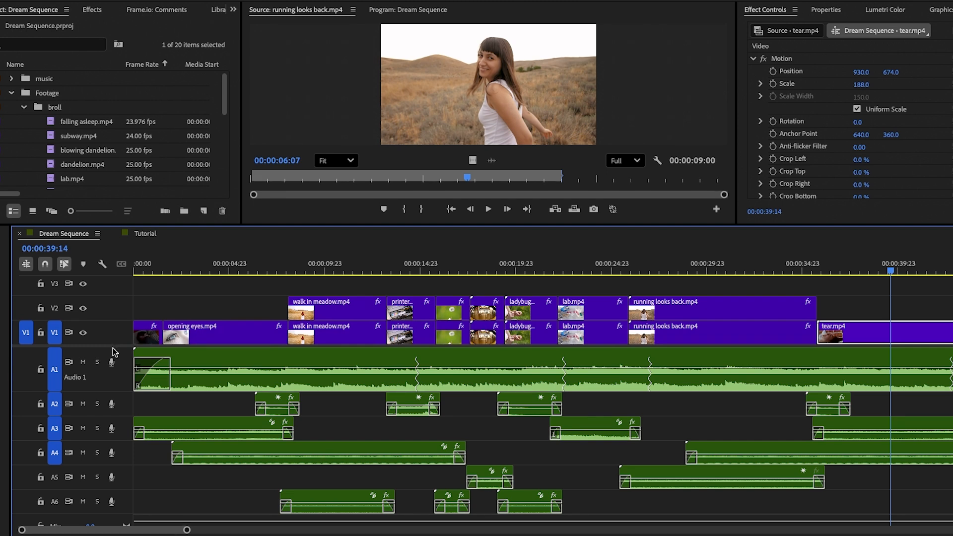
{"action": "left_click", "coordinate": [292, 266]}
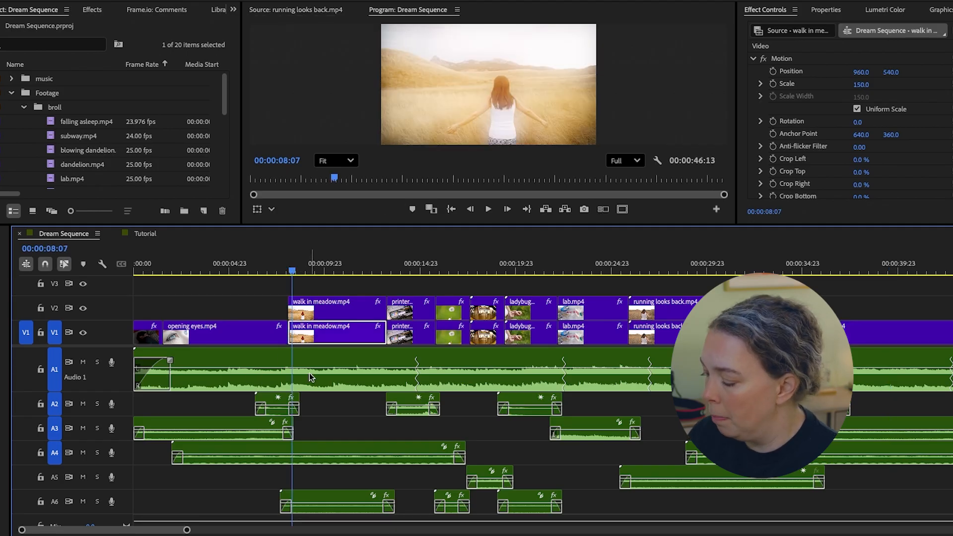
{"action": "key", "text": "="}
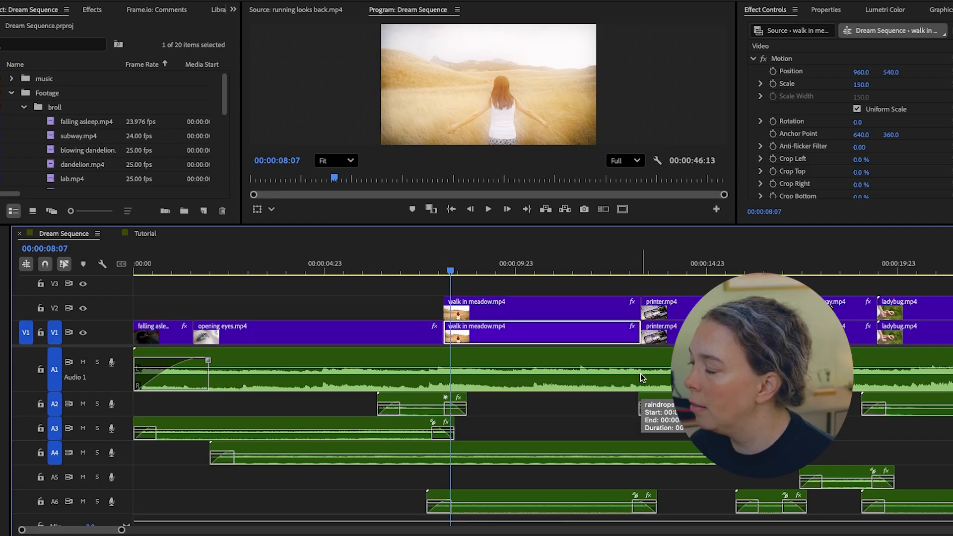
{"action": "scroll", "coordinate": [845, 422], "scroll_direction": "down", "scroll_amount": 5}
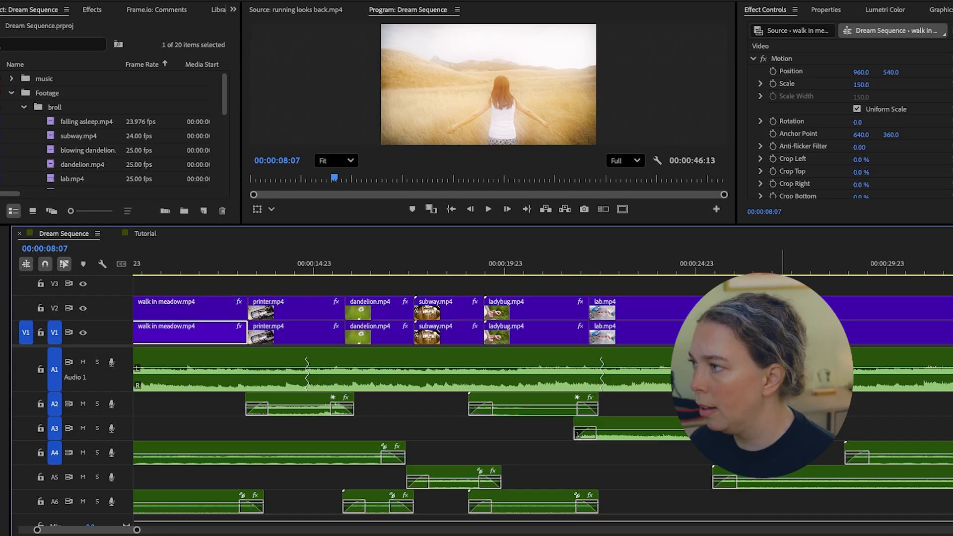
{"action": "scroll", "coordinate": [804, 437], "scroll_direction": "down", "scroll_amount": 4}
{"action": "scroll", "coordinate": [804, 437], "scroll_direction": "down", "scroll_amount": 2}
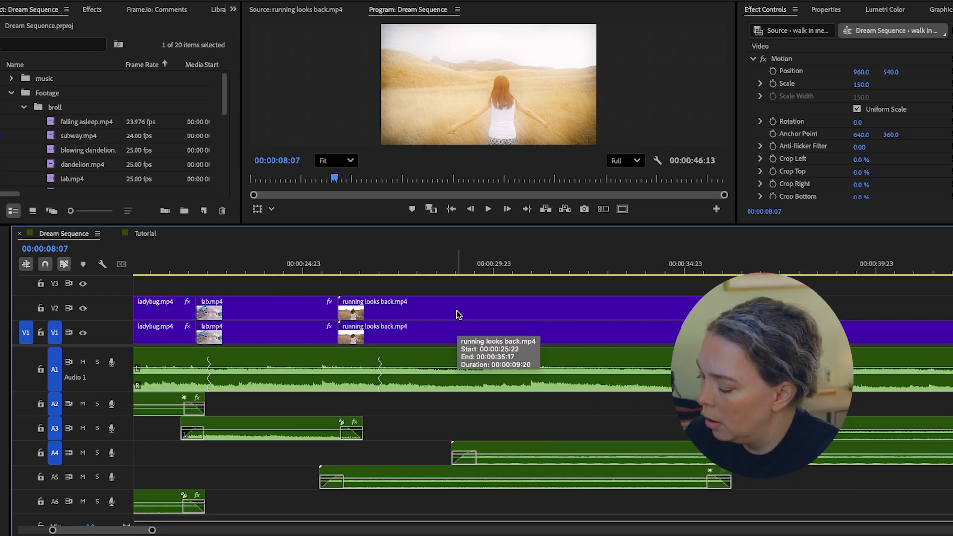
{"action": "key", "text": "minus"}
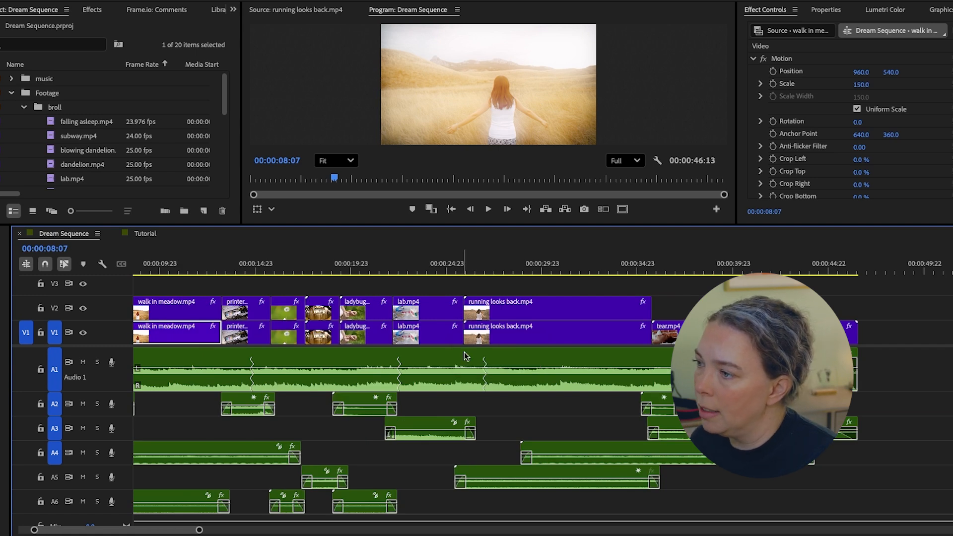
{"action": "scroll", "coordinate": [455, 449], "scroll_direction": "up", "scroll_amount": 5}
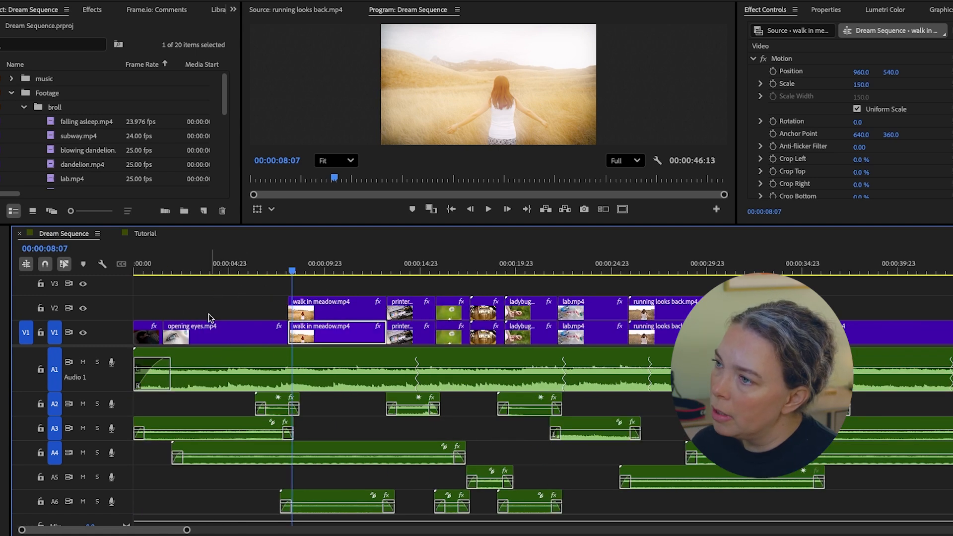
- Compare the single-layer falling asleep, opening eyes and tear clips with the doubled dream clips, checking frames through to the subway shot
{"action": "left_click_drag", "start_coordinate": [149, 301], "coordinate": [220, 334]}
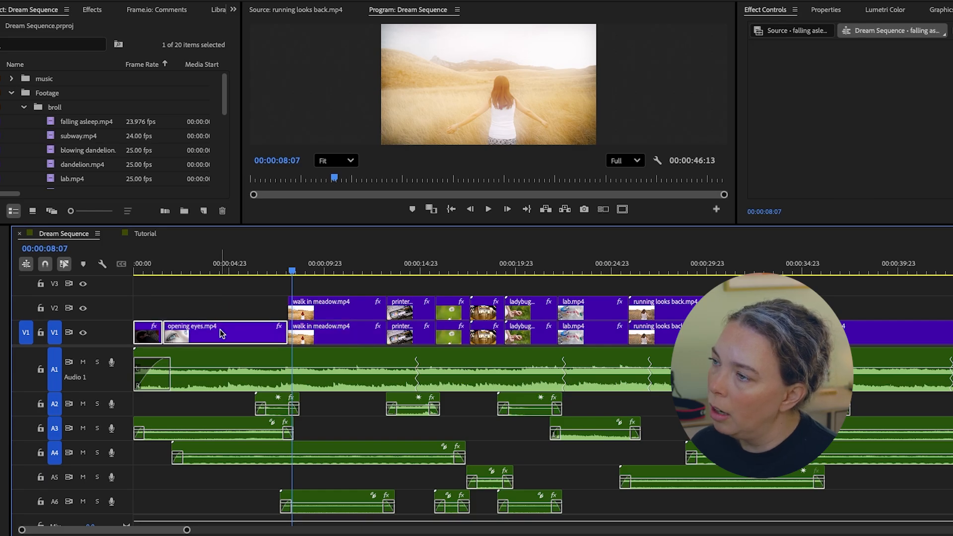
{"action": "left_click", "coordinate": [922, 338]}
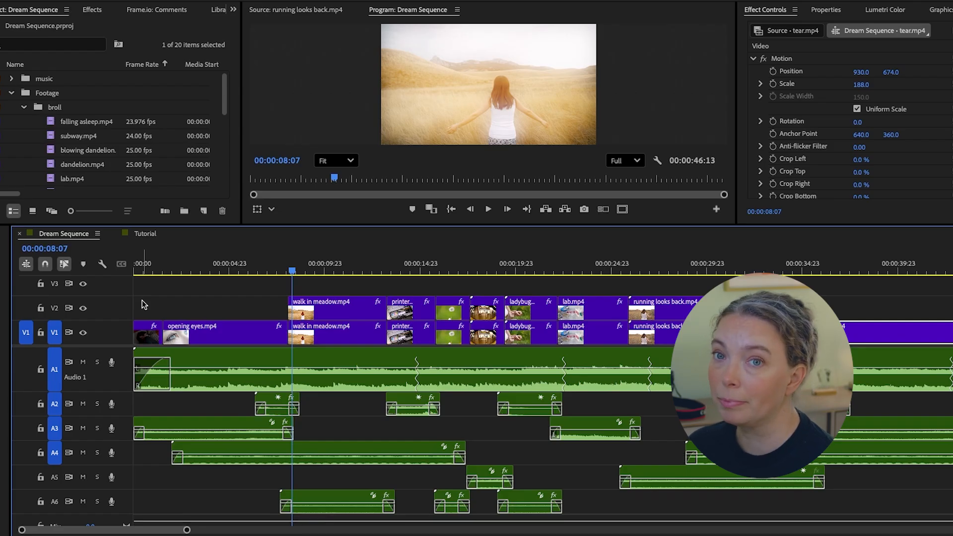
{"action": "left_click", "coordinate": [246, 269]}
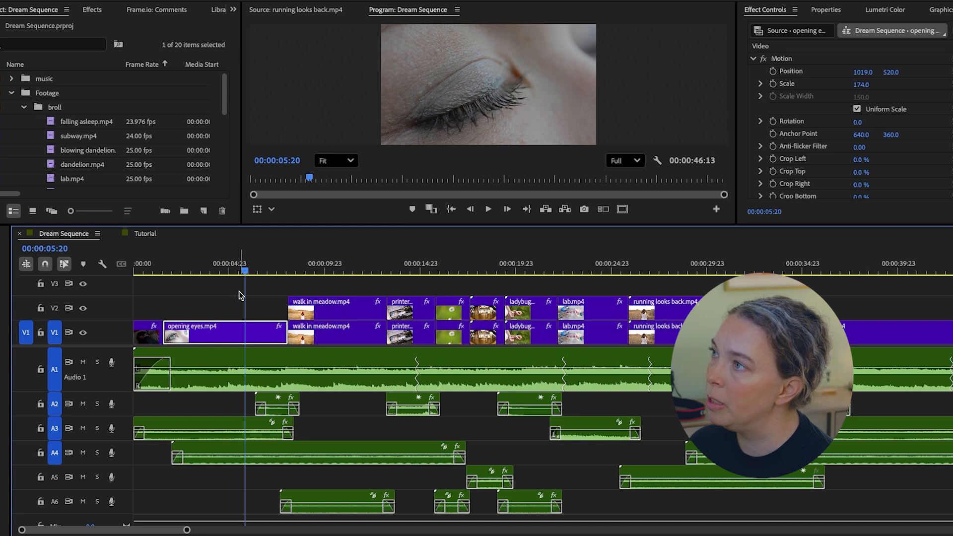
{"action": "left_click", "coordinate": [230, 273]}
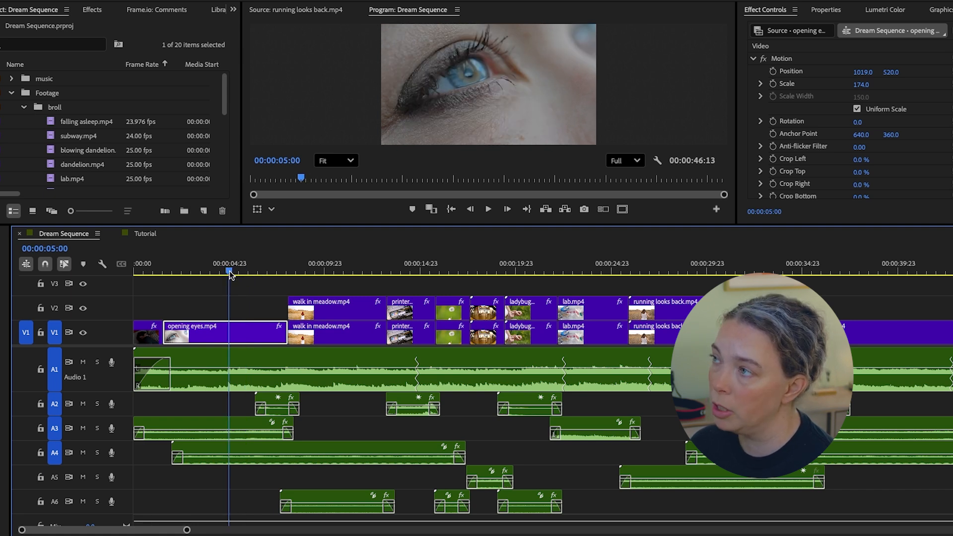
{"action": "left_click", "coordinate": [333, 271]}
{"action": "left_click", "coordinate": [413, 270]}
{"action": "left_click", "coordinate": [453, 270]}
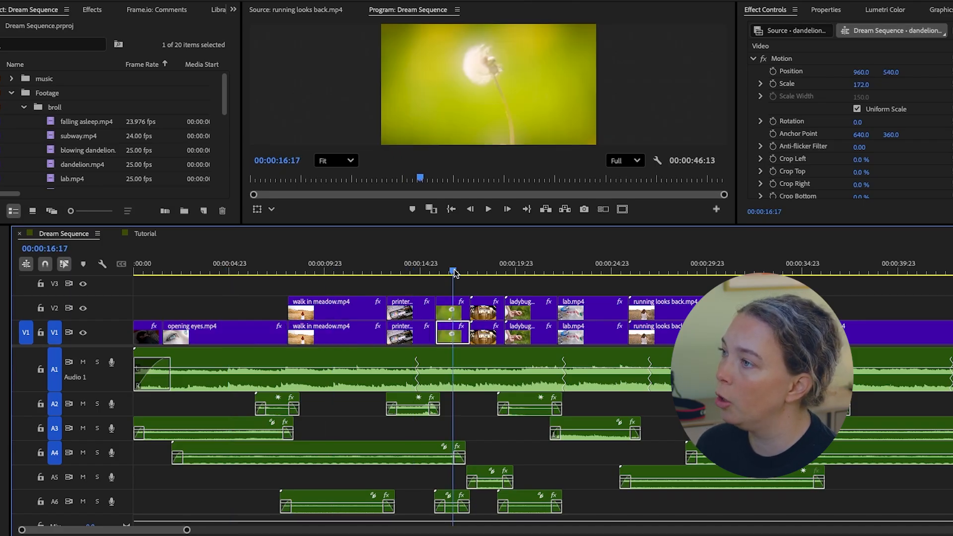
{"action": "left_click", "coordinate": [483, 269]}
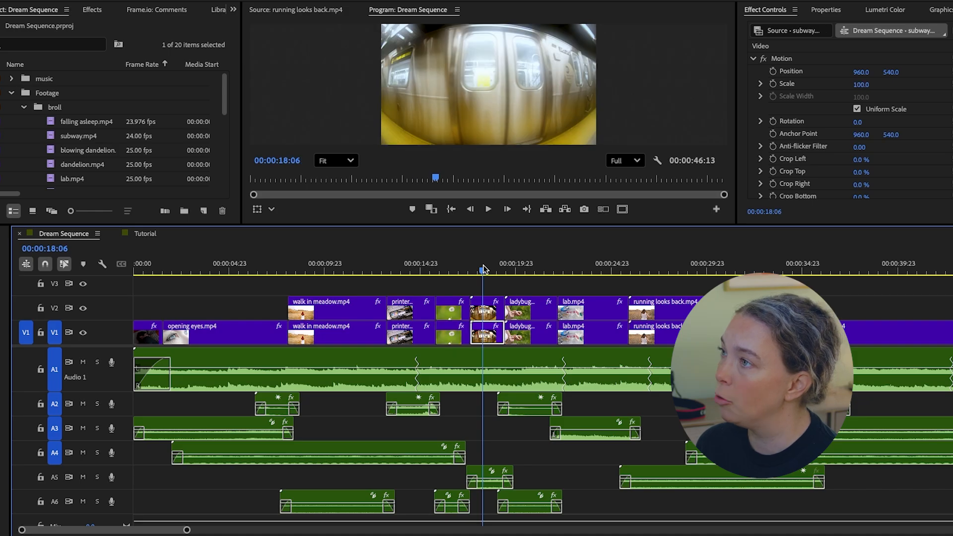
- Open the Tutorial sequence and resize the workspace to show the broll footage list, a larger preview and tracks V1 to V3
{"action": "left_click", "coordinate": [144, 233]}
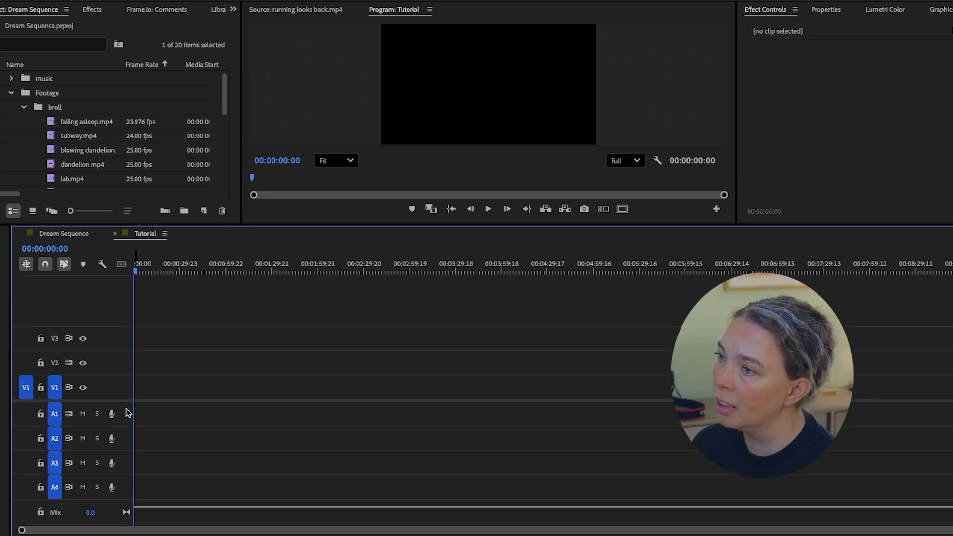
{"action": "left_click_drag", "start_coordinate": [124, 400], "coordinate": [114, 448]}
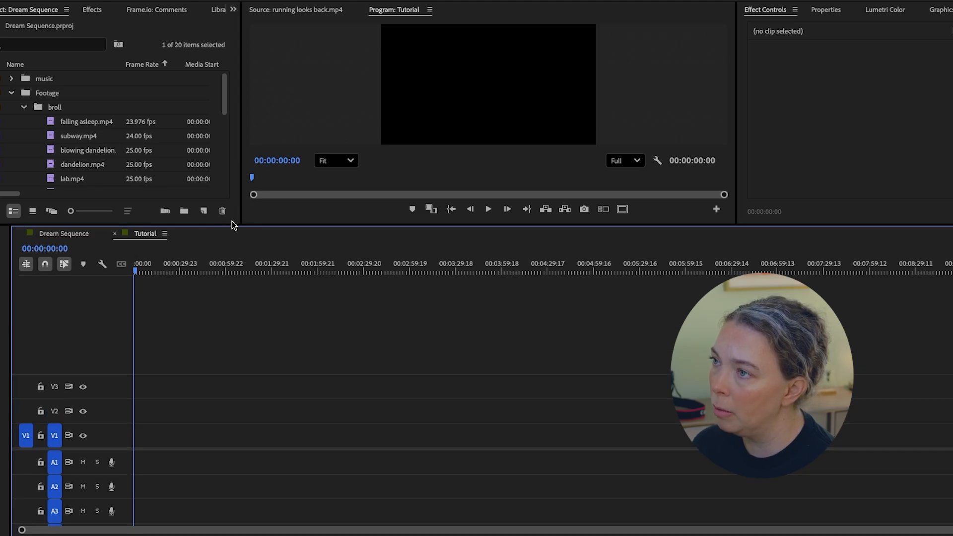
{"action": "left_click_drag", "start_coordinate": [234, 226], "coordinate": [222, 380]}
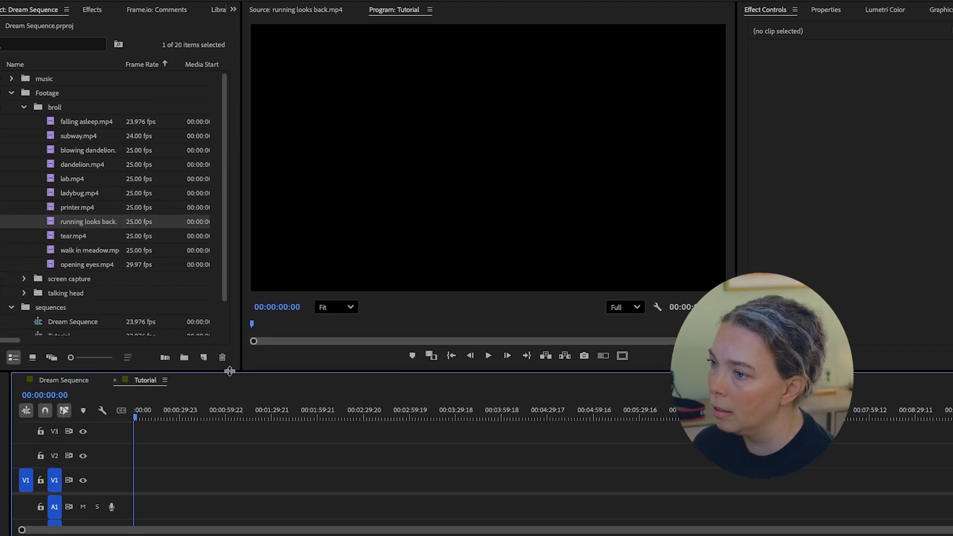
{"action": "left_click_drag", "start_coordinate": [118, 494], "coordinate": [125, 474]}
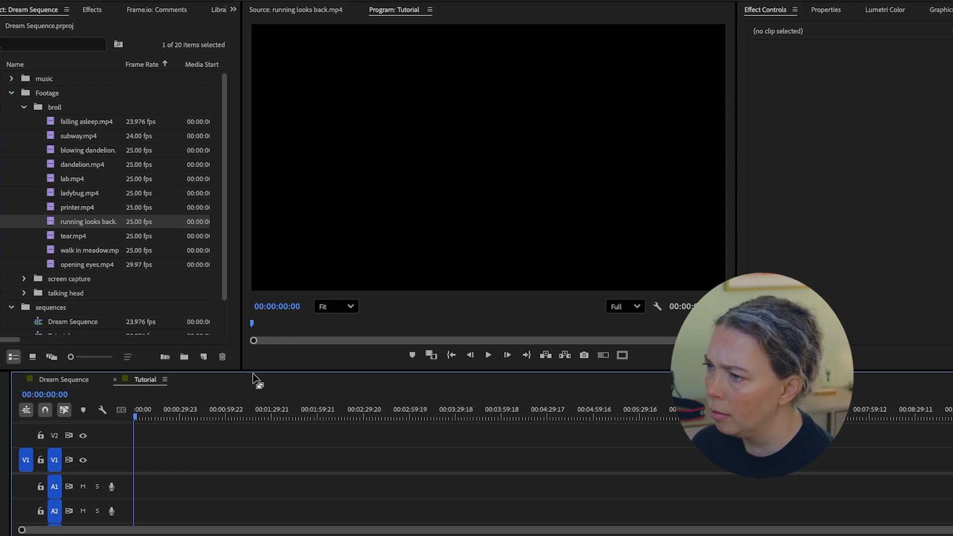
{"action": "left_click_drag", "start_coordinate": [253, 370], "coordinate": [265, 325]}
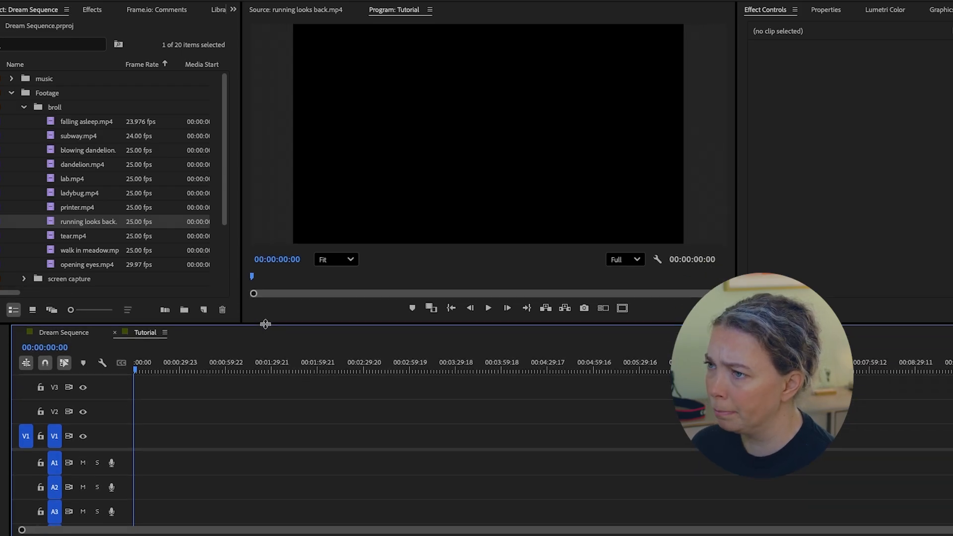
- Place blowing dandelion.mp4 at the start of V1 in the Tutorial sequence, keeping the existing sequence settings
{"action": "double_click", "coordinate": [50, 150]}
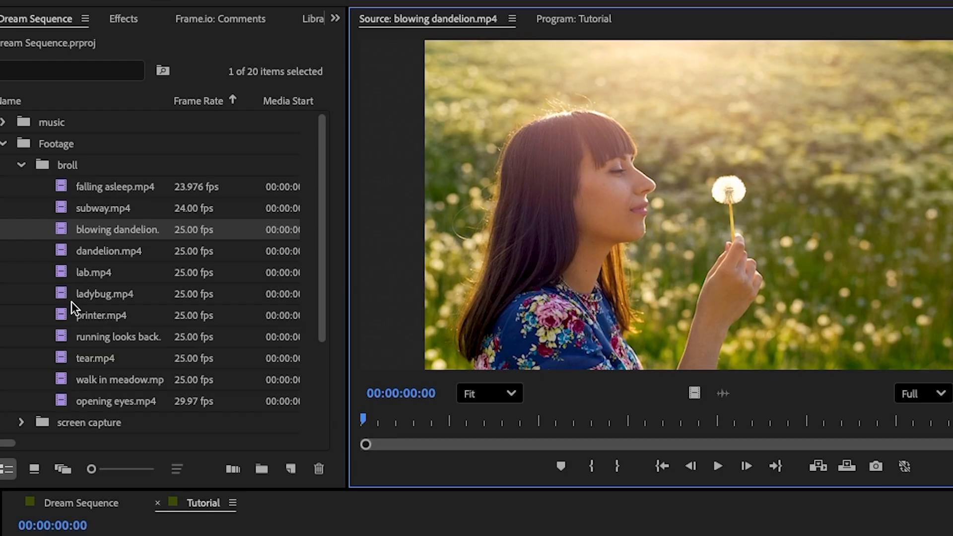
{"action": "left_click_drag", "start_coordinate": [63, 233], "coordinate": [186, 535]}
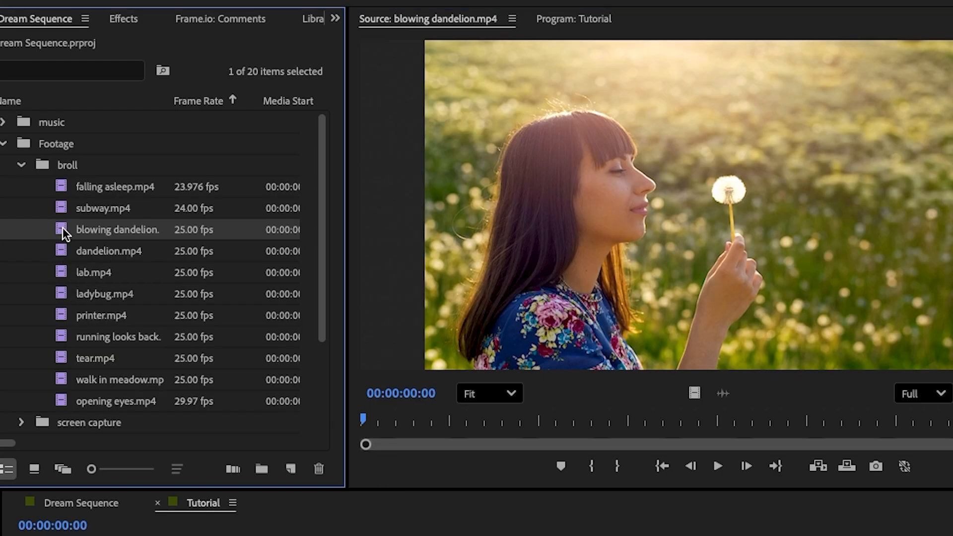
{"action": "left_click_drag", "start_coordinate": [116, 532], "coordinate": [109, 535]}
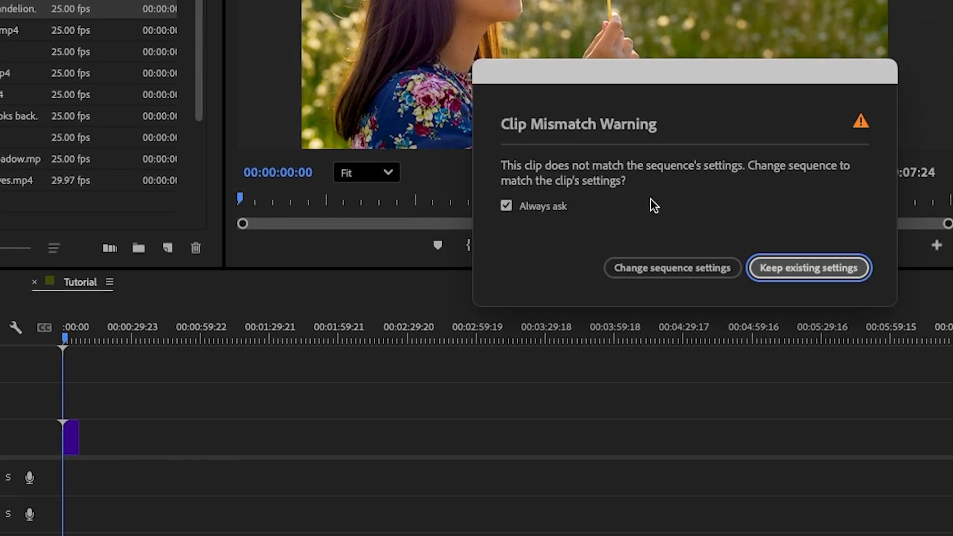
{"action": "left_click", "coordinate": [821, 268]}
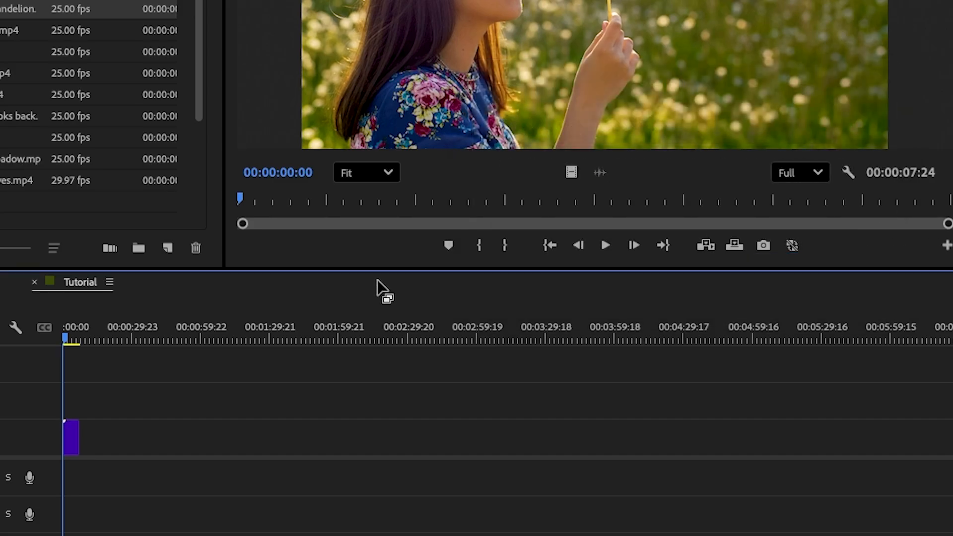
- Duplicate the blowing dandelion.mp4 clip from V1 onto V2 directly above the original
{"action": "key", "text": "equal"}
{"action": "key", "text": "equal"}
{"action": "key", "text": "equal"}
{"action": "key", "text": "equal"}
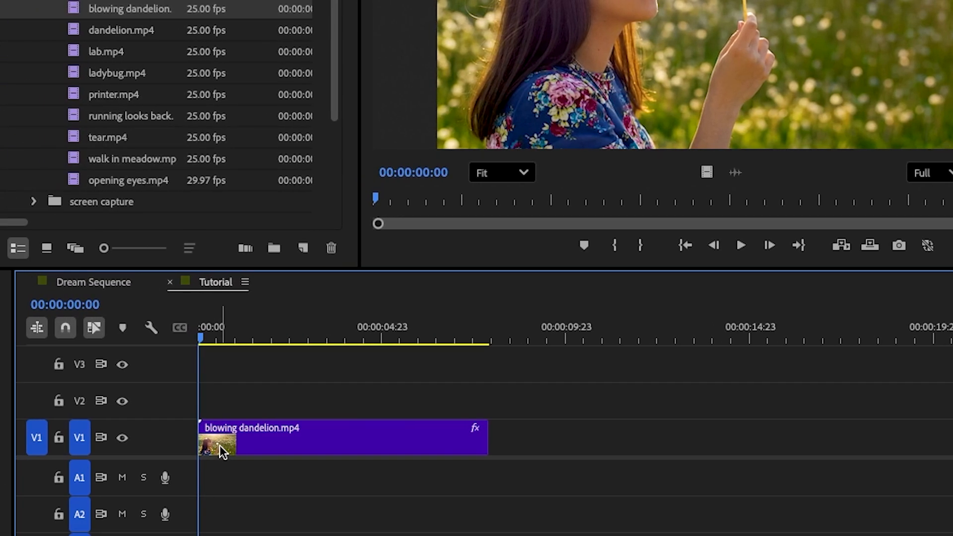
{"action": "left_click", "coordinate": [362, 445]}
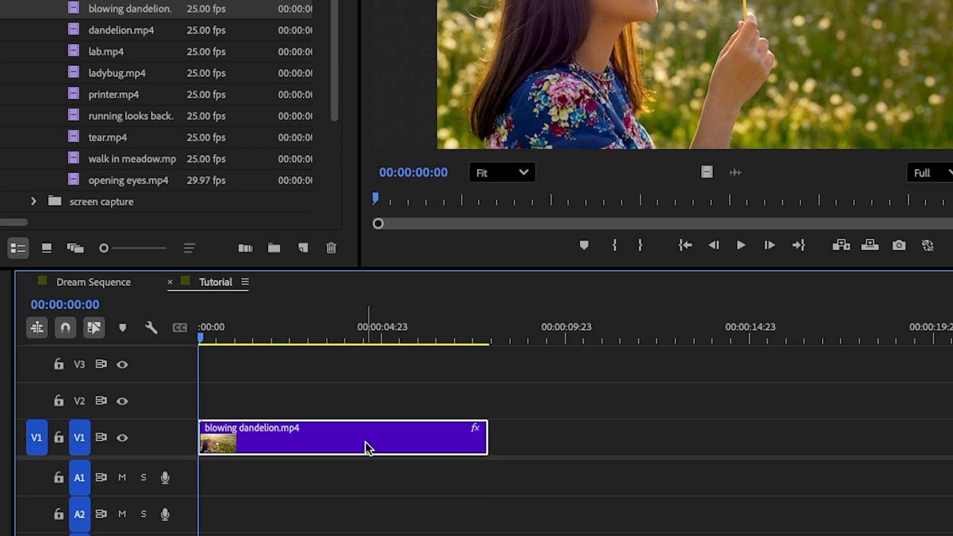
{"action": "left_click_drag", "start_coordinate": [364, 437], "coordinate": [359, 401]}
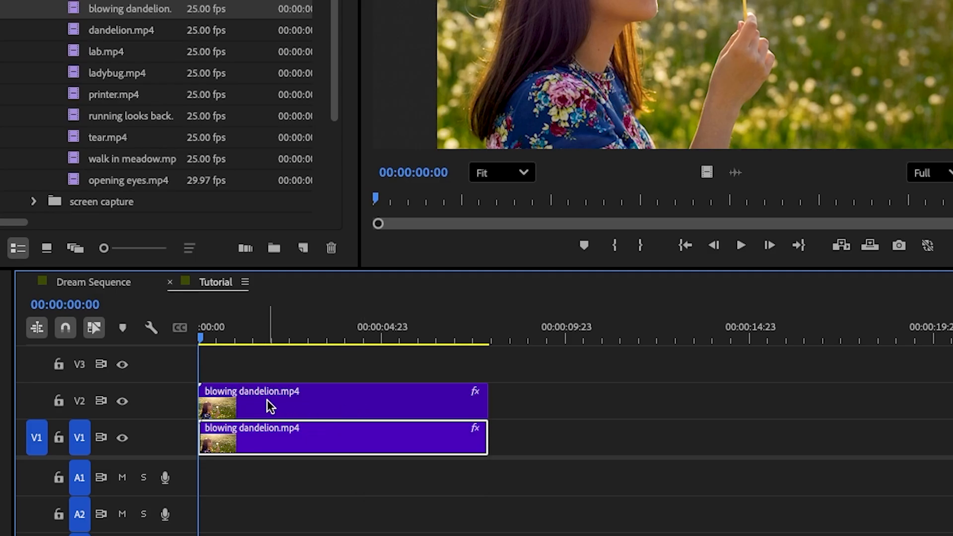
- Apply the Luma Key effect to the upper blowing dandelion.mp4 clip on V2
{"action": "left_click", "coordinate": [339, 396]}
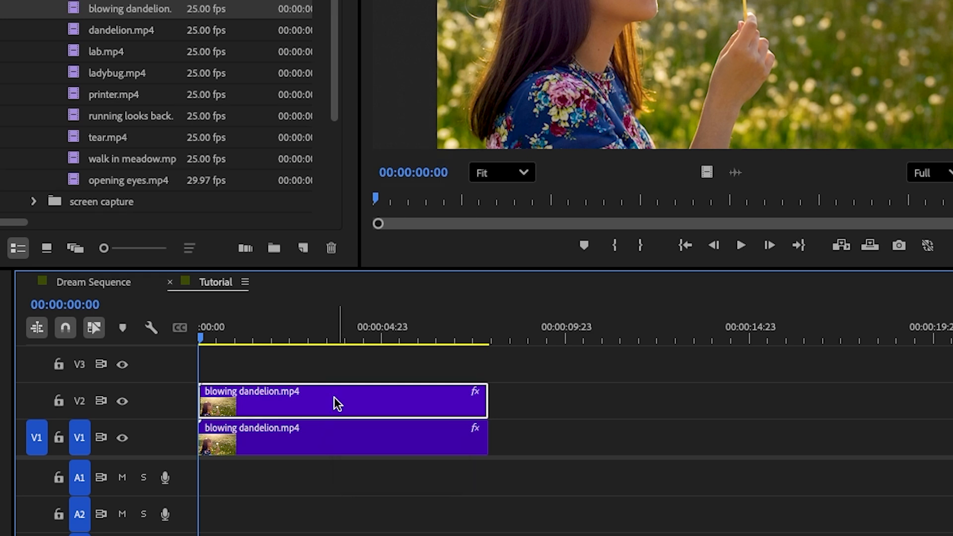
{"action": "left_click", "coordinate": [71, 1]}
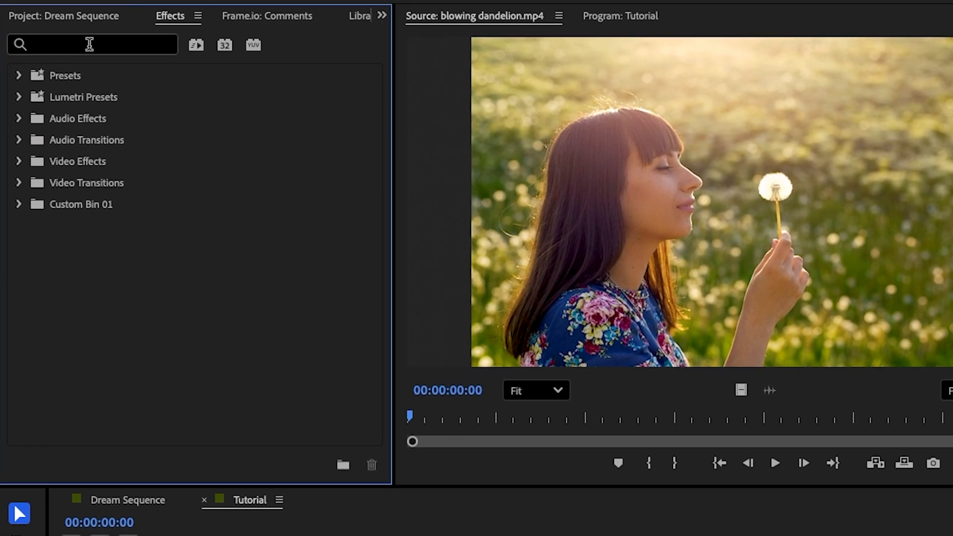
{"action": "left_click", "coordinate": [82, 4]}
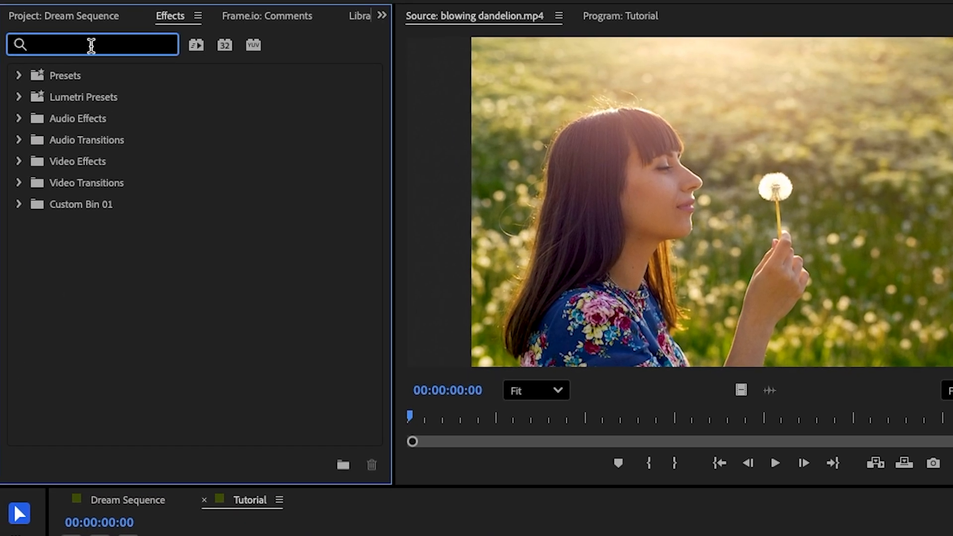
{"action": "type", "text": "luma"}
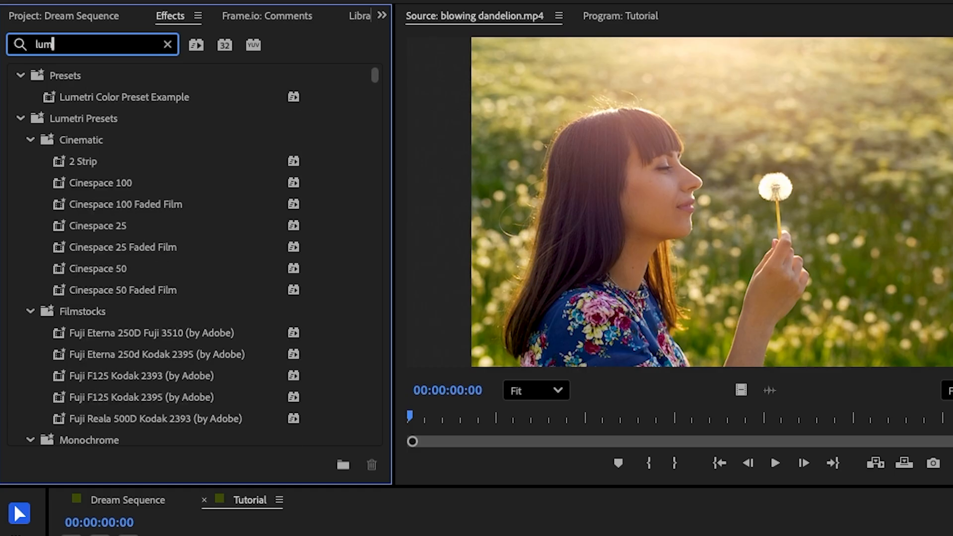
{"action": "left_click_drag", "start_coordinate": [59, 203], "coordinate": [304, 535]}
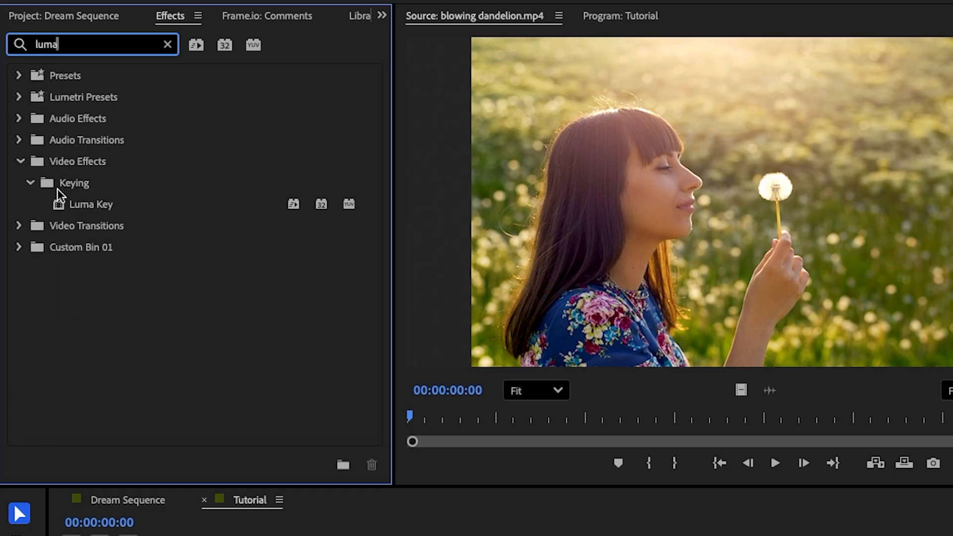
{"action": "left_click_drag", "start_coordinate": [304, 430], "coordinate": [304, 492]}
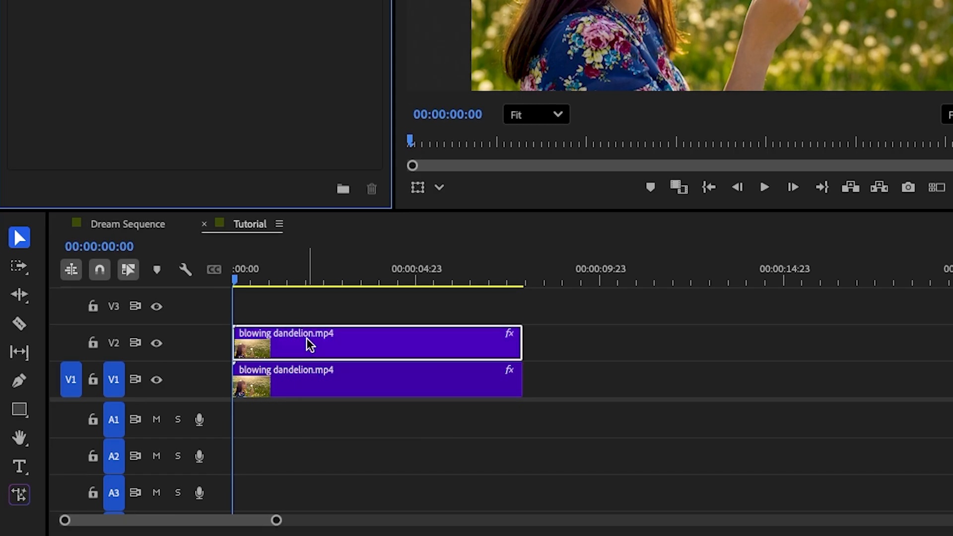
- Hide track V1 and set the upper clip's Luma Key threshold to 55%
{"action": "left_click", "coordinate": [157, 380]}
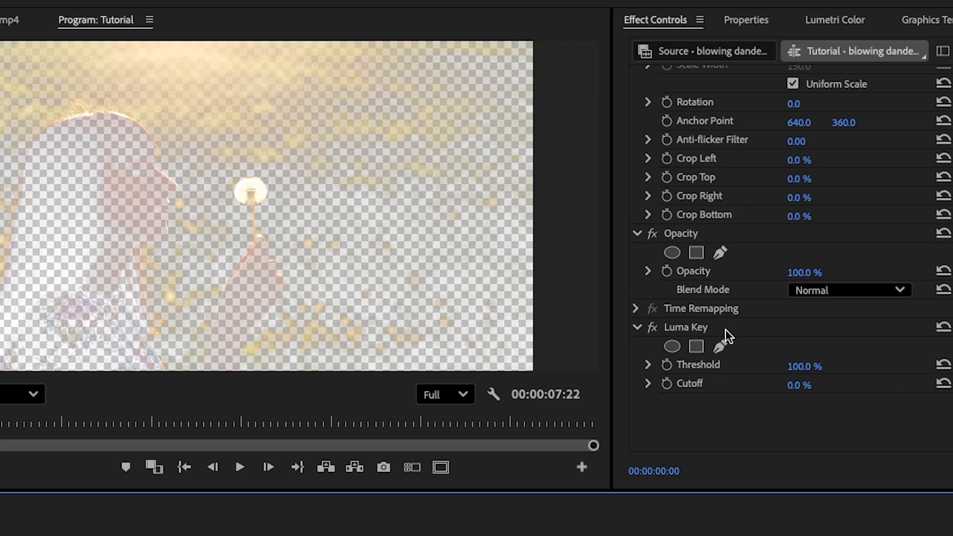
{"action": "left_click_drag", "start_coordinate": [797, 367], "coordinate": [761, 367]}
{"action": "mouse_move", "coordinate": [800, 441]}
{"action": "left_mouse_down"}
{"action": "mouse_move", "coordinate": [786, 441]}
{"action": "mouse_move", "coordinate": [814, 441]}
{"action": "left_mouse_up"}
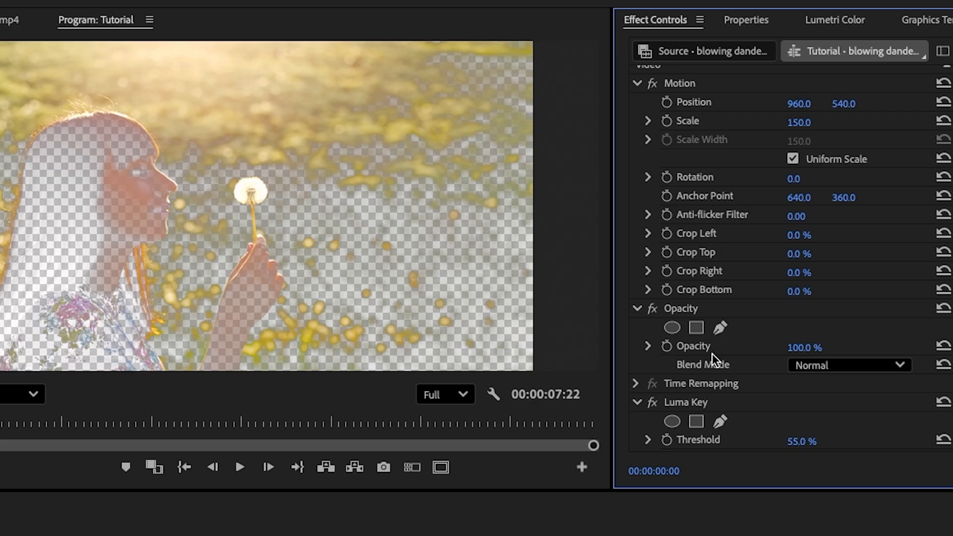
{"action": "scroll", "coordinate": [711, 353], "scroll_direction": "down", "scroll_amount": 3}
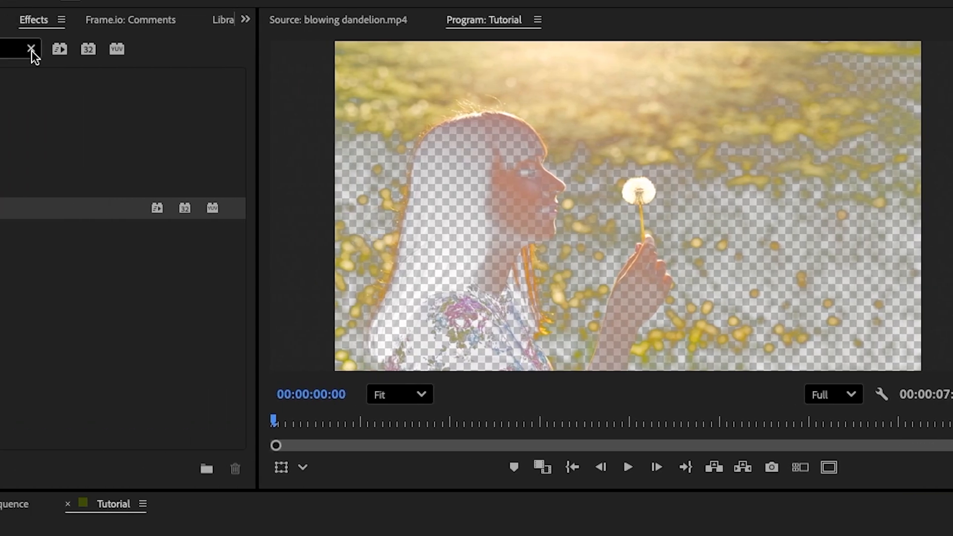
- Add Gaussian Blur to the V2 blowing dandelion.mp4 clip and set its blurriness to 200
{"action": "left_click", "coordinate": [31, 50]}
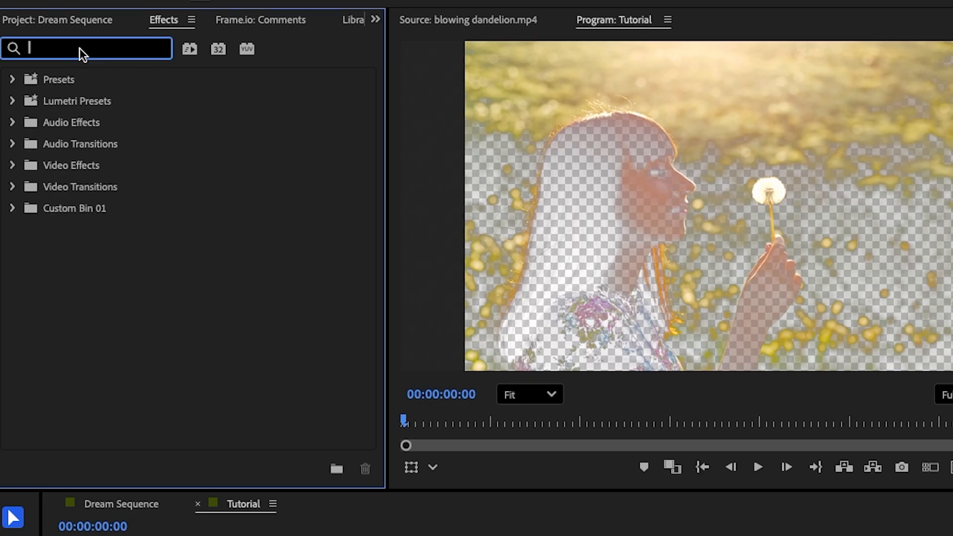
{"action": "type", "text": "gaus"}
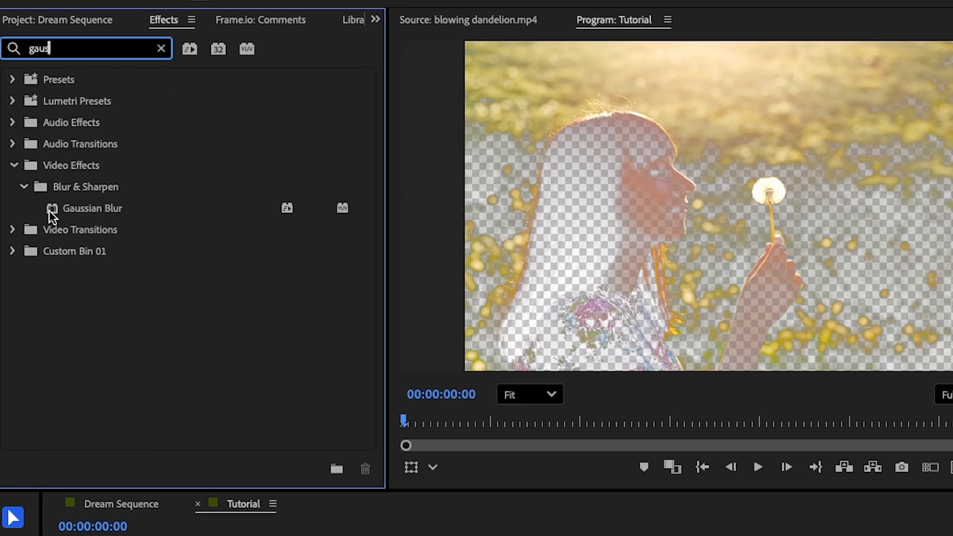
{"action": "left_click_drag", "start_coordinate": [51, 209], "coordinate": [355, 535]}
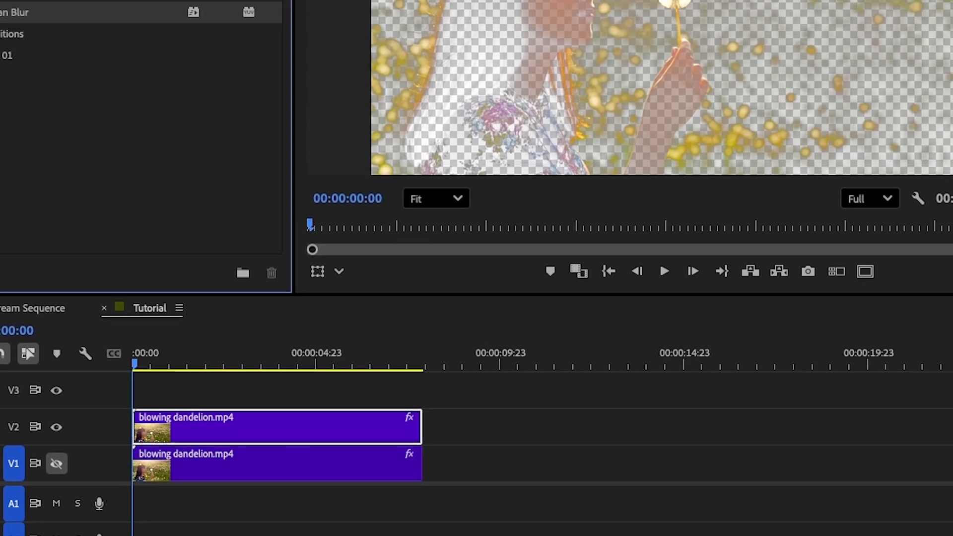
{"action": "left_click", "coordinate": [945, 276]}
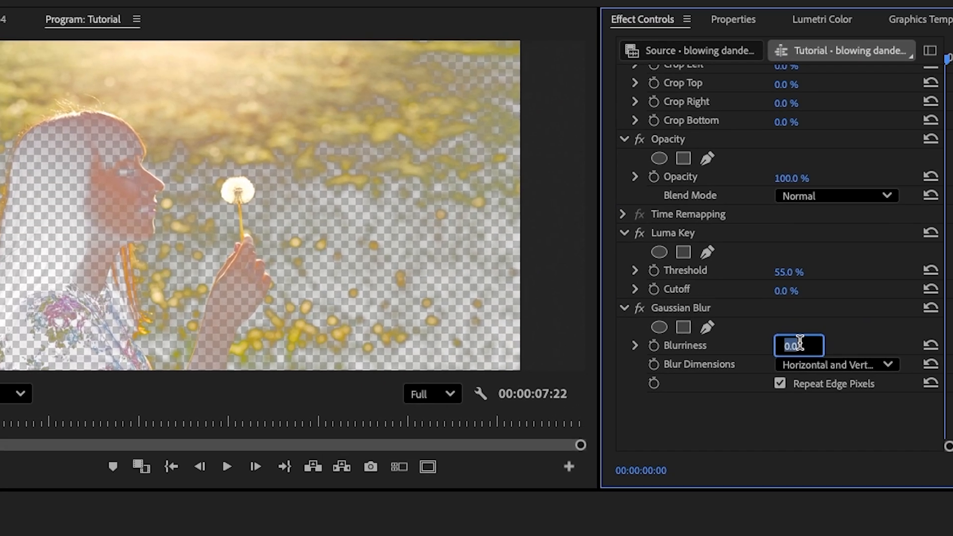
{"action": "type", "text": "200"}
{"action": "key", "text": "Return"}
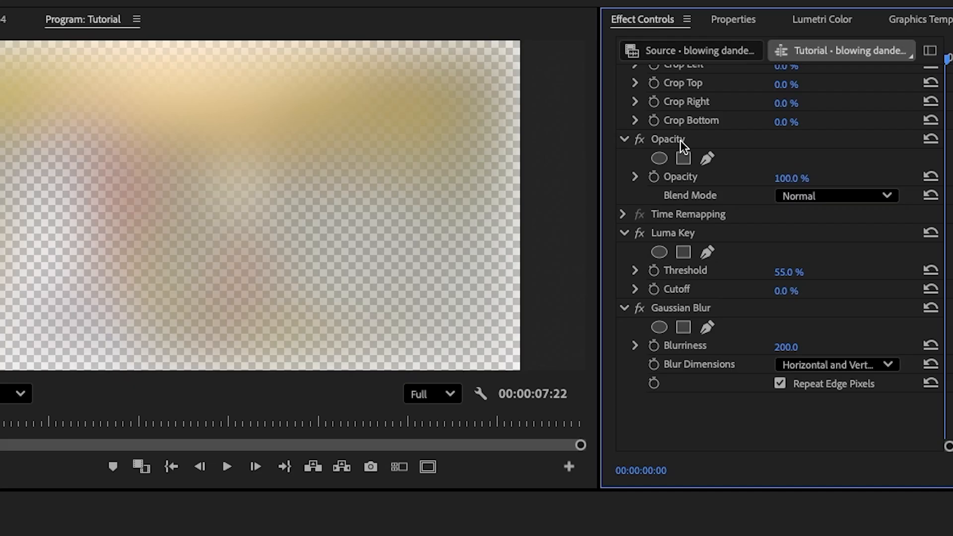
- Set the upper clip's blend mode to Screen and turn V1's output back on to preview the glow in playback
{"action": "left_click", "coordinate": [820, 196]}
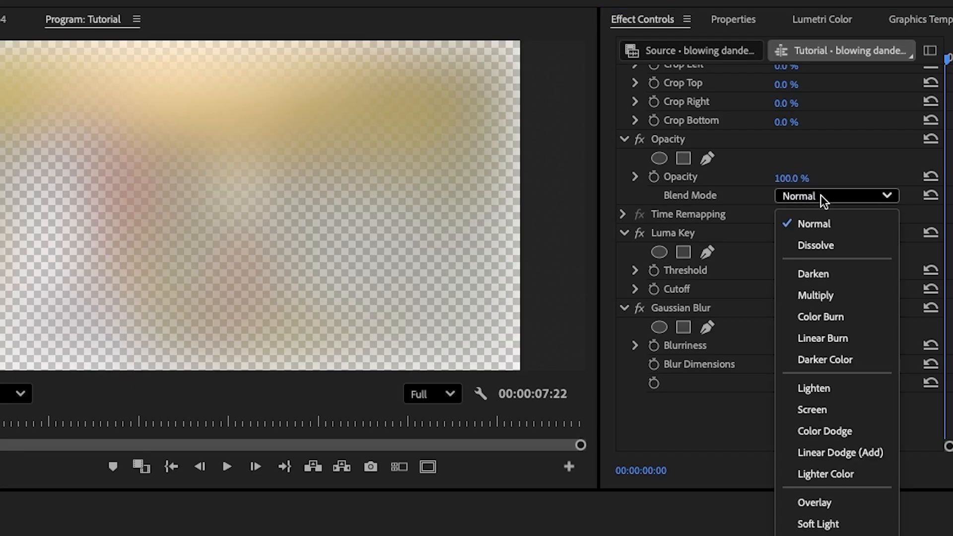
{"action": "left_click", "coordinate": [835, 411]}
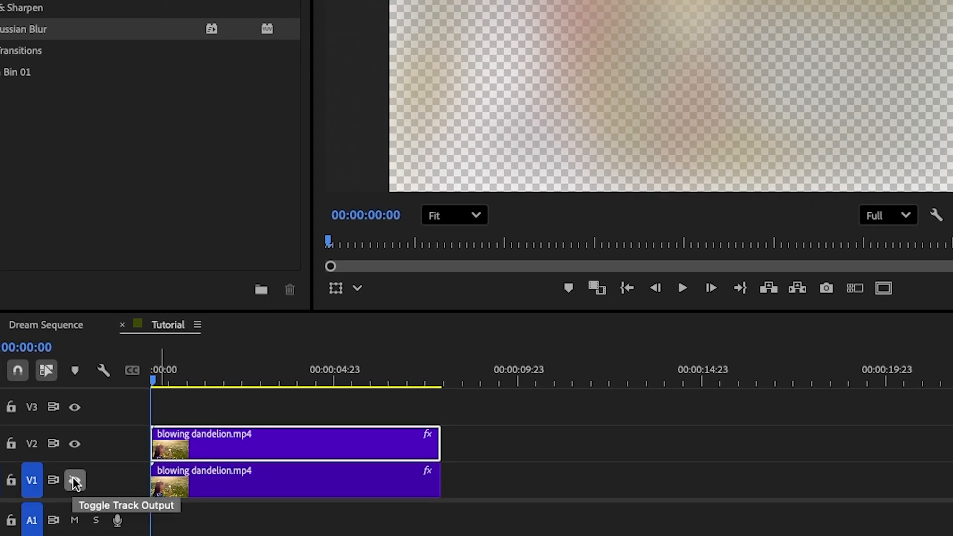
{"action": "left_click", "coordinate": [75, 482]}
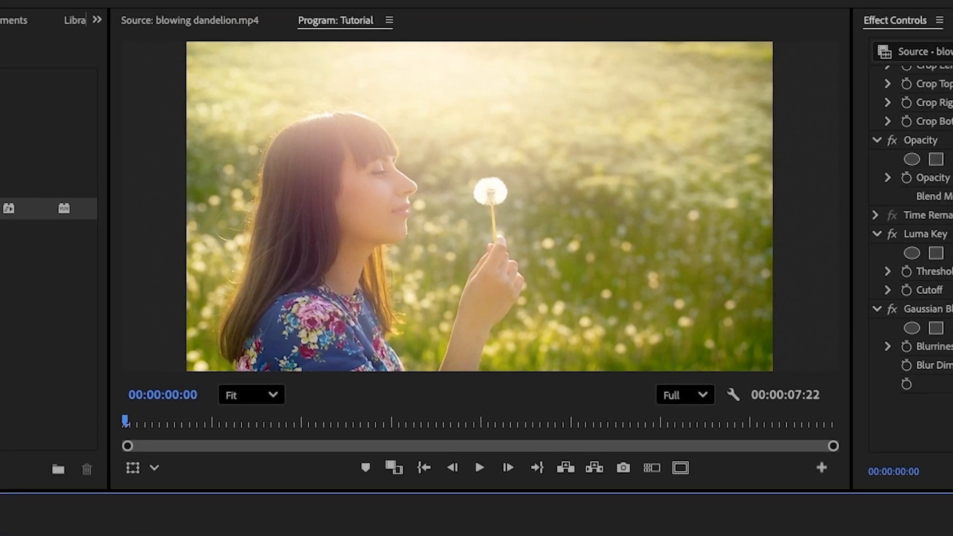
{"action": "key", "text": "space"}
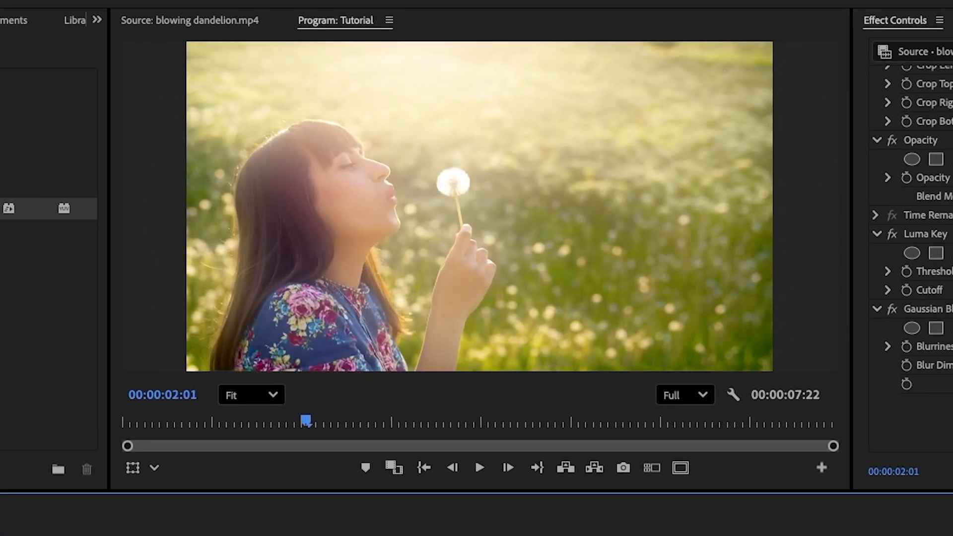
{"action": "key", "text": "j"}
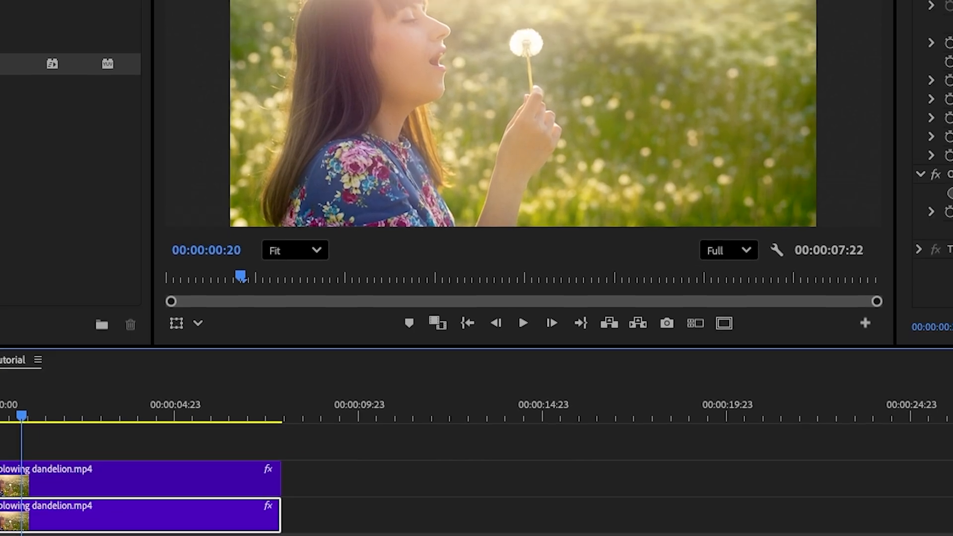
- Give the lower blowing dandelion.mp4 clip on V1 a Lumetri Color vignette with an amount of -1.5
{"action": "left_click", "coordinate": [620, 23]}
{"action": "left_click", "coordinate": [434, 151]}
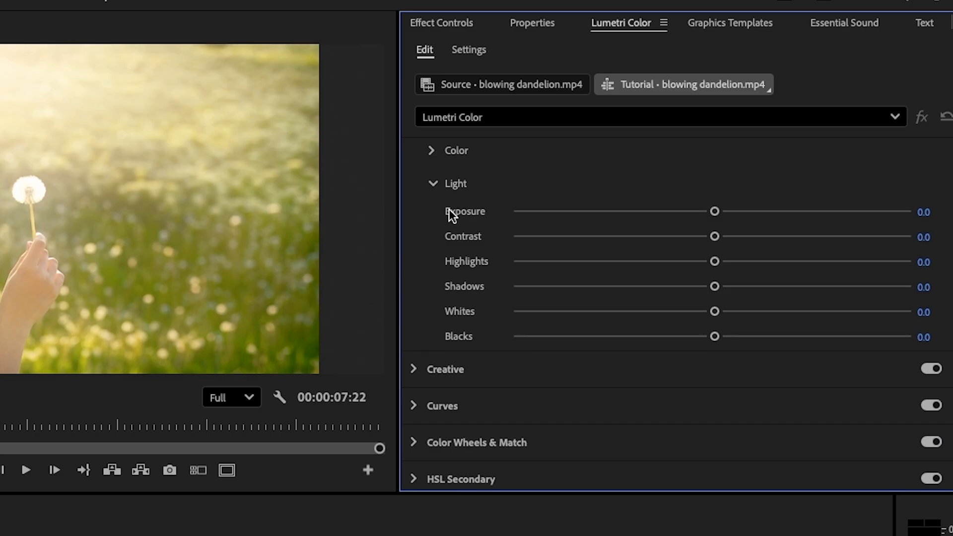
{"action": "left_click", "coordinate": [433, 183]}
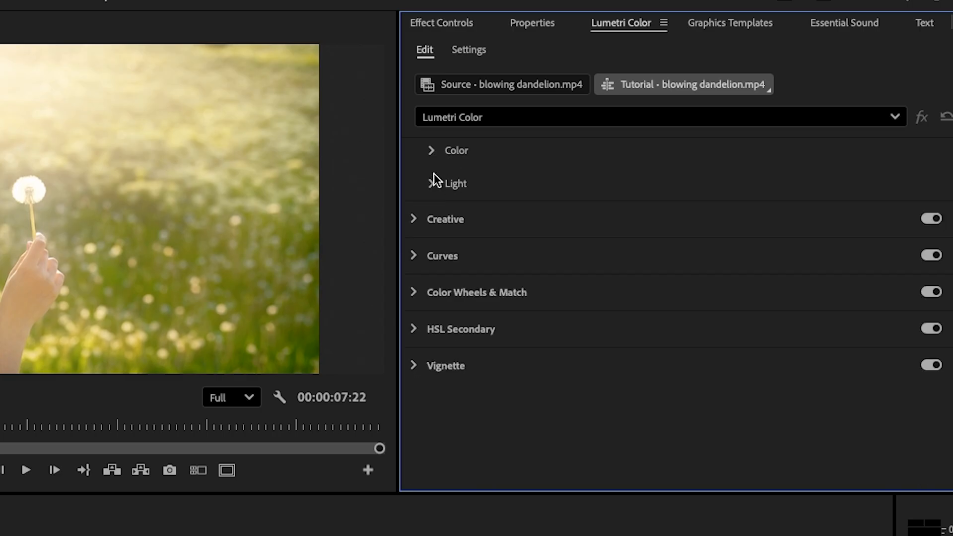
{"action": "left_click", "coordinate": [413, 366]}
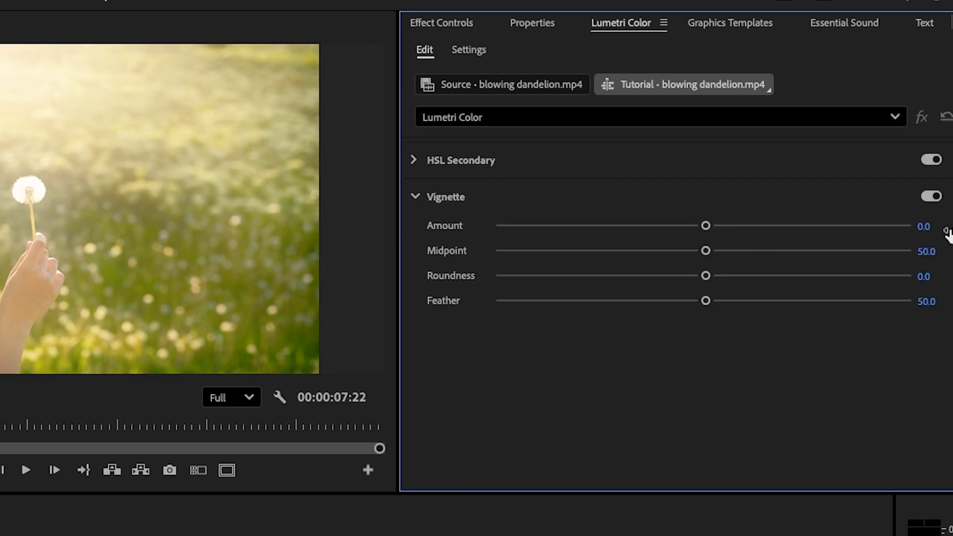
{"action": "left_click", "coordinate": [923, 226]}
{"action": "type", "text": "-1.5"}
{"action": "key", "text": "Return"}
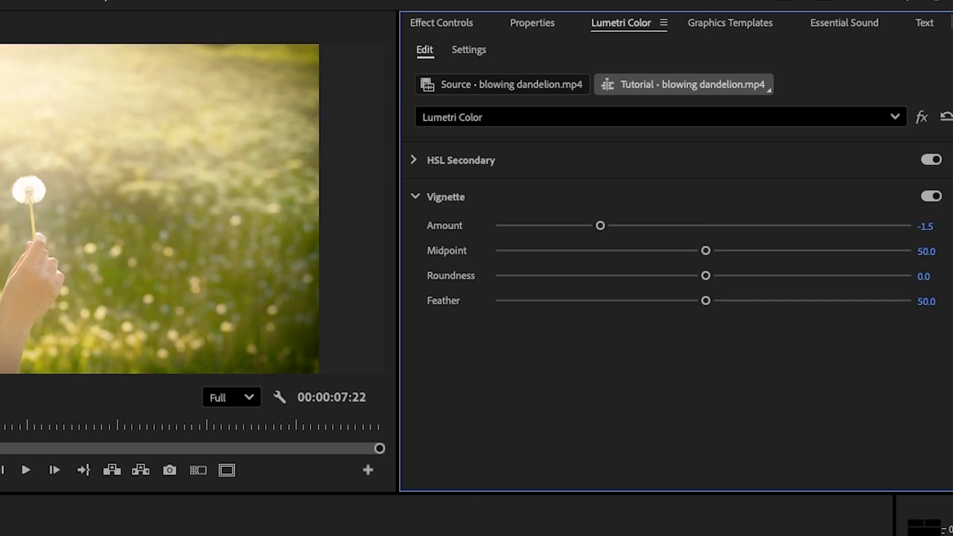
- Set the V1 clip's vignette feather to 75 and play back the sequence
{"action": "left_click", "coordinate": [935, 299]}
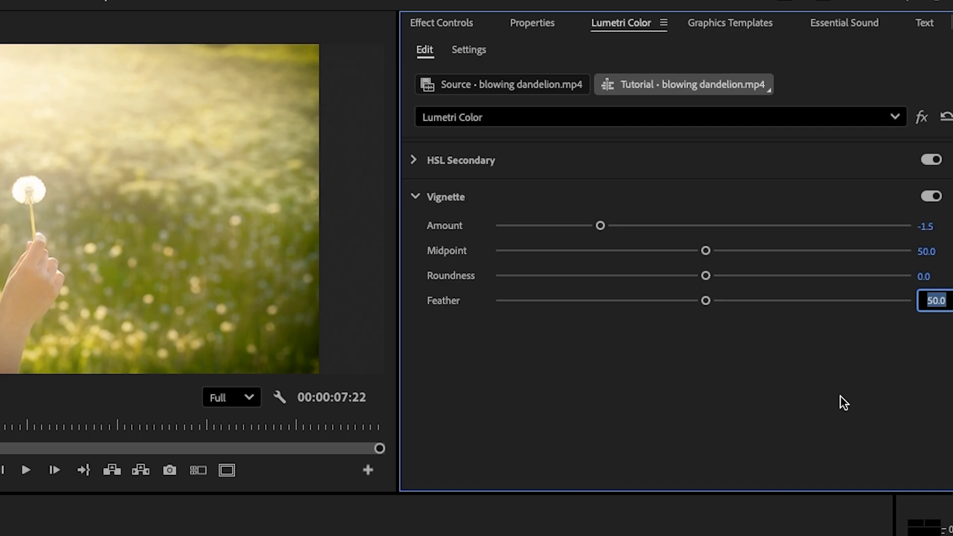
{"action": "type", "text": "75"}
{"action": "key", "text": "Return"}
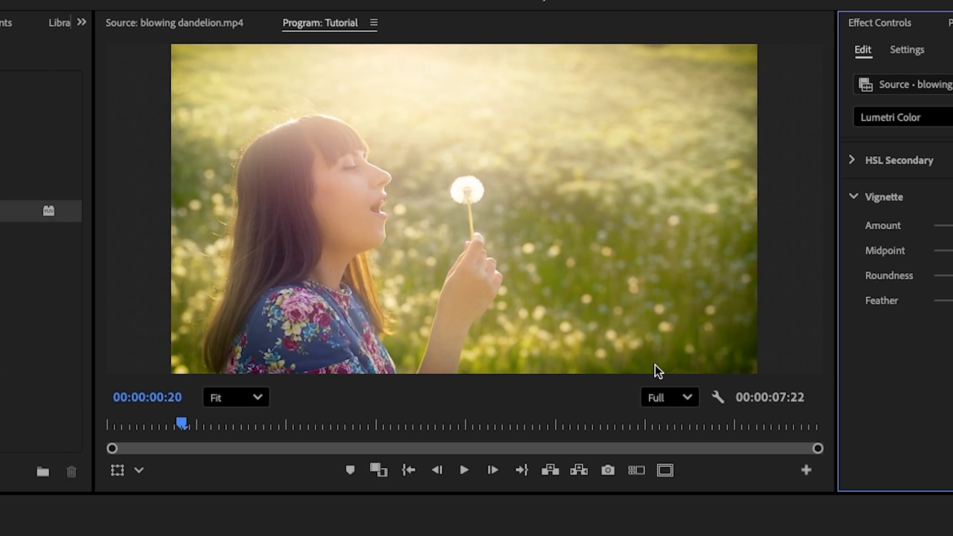
{"action": "key", "text": "space"}
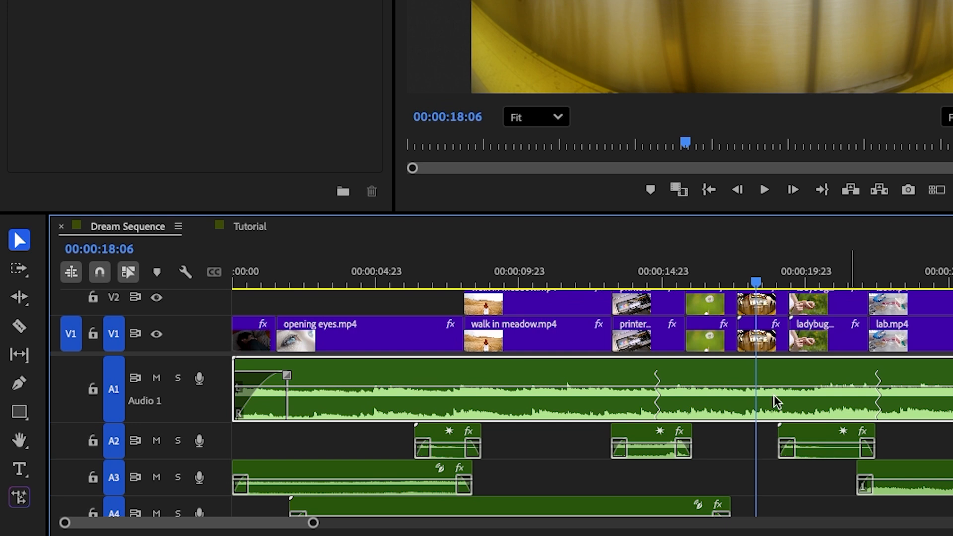
- Choose the Remix Tool in place of the Ripple Edit Tool while in the Dream Sequence timeline
{"action": "left_click", "coordinate": [22, 302]}
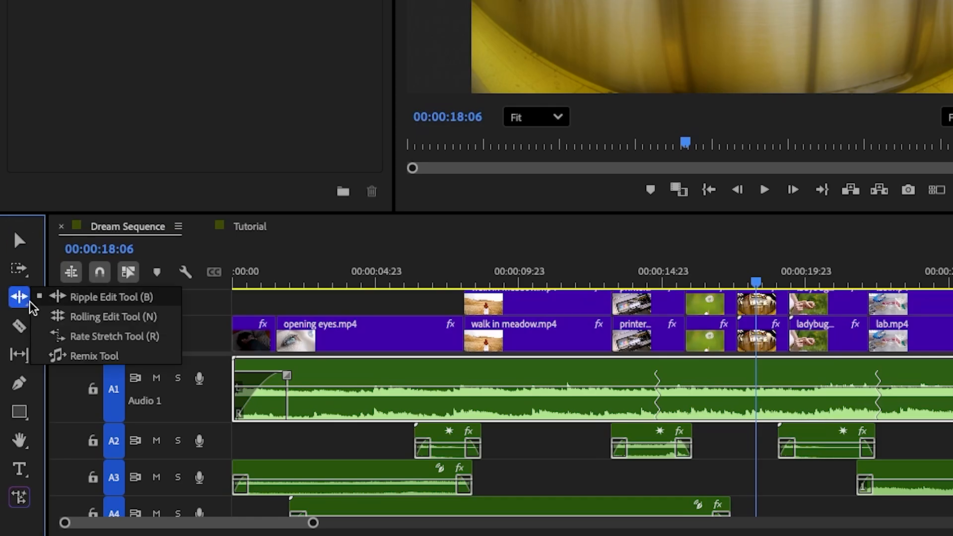
{"action": "left_click", "coordinate": [94, 356]}
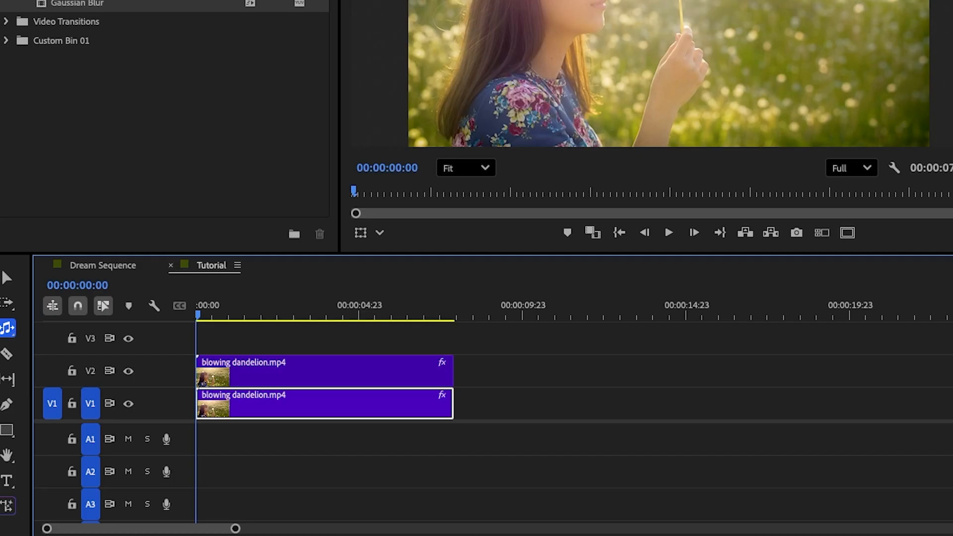
- Place the raindrops-at-dawn track from the music bin at the start of A1 in the Tutorial sequence, using the Selection Tool
{"action": "left_click", "coordinate": [47, 13]}
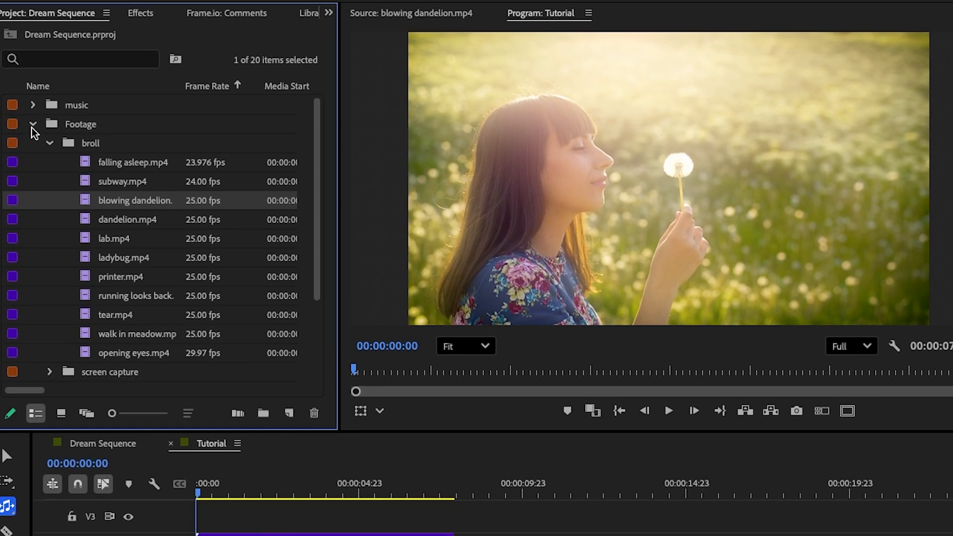
{"action": "left_click", "coordinate": [33, 104]}
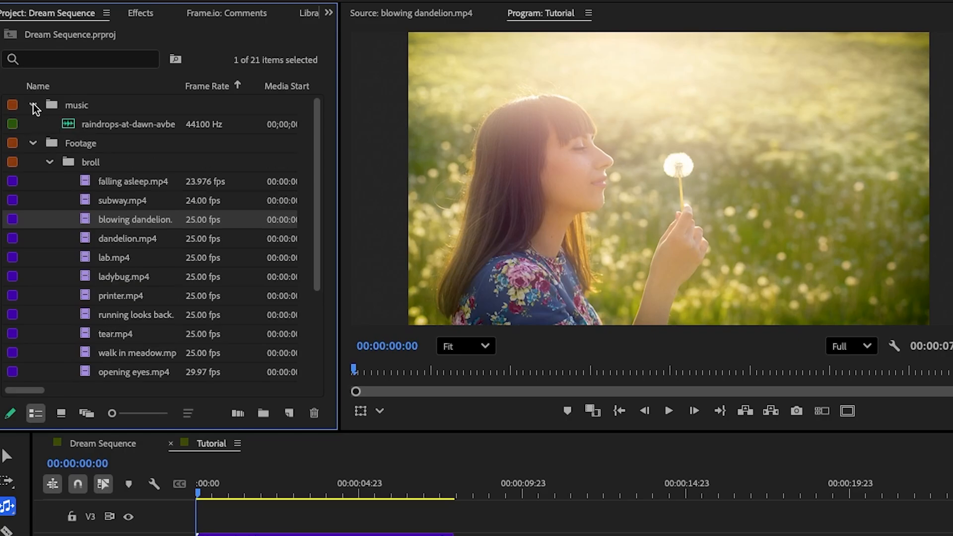
{"action": "left_click", "coordinate": [69, 125]}
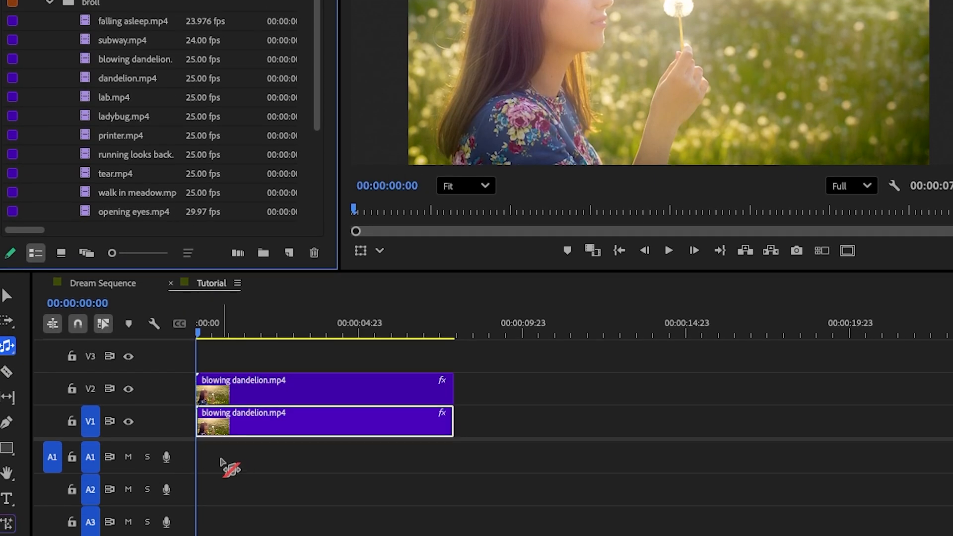
{"action": "left_click", "coordinate": [7, 296]}
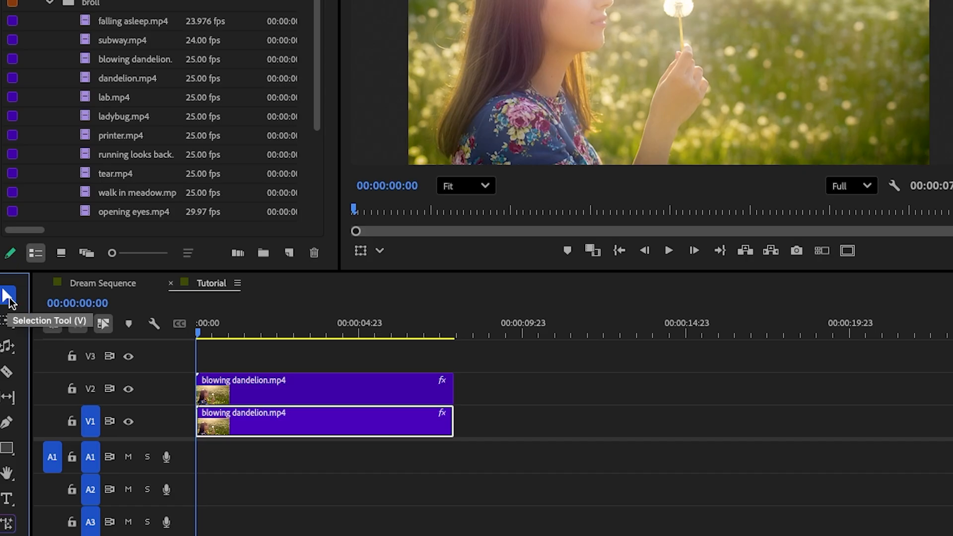
{"action": "left_click_drag", "start_coordinate": [74, 0], "coordinate": [206, 478]}
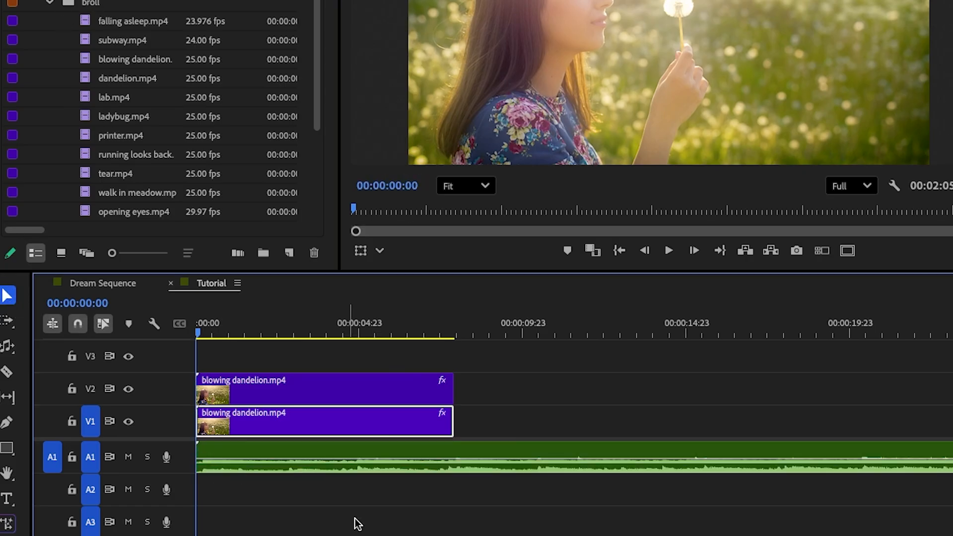
- Shorten the raindrops-at-dawn music clip on A1 to about 1 minute 4 seconds with the Remix Tool
{"action": "key", "text": "minus"}
{"action": "key", "text": "minus"}
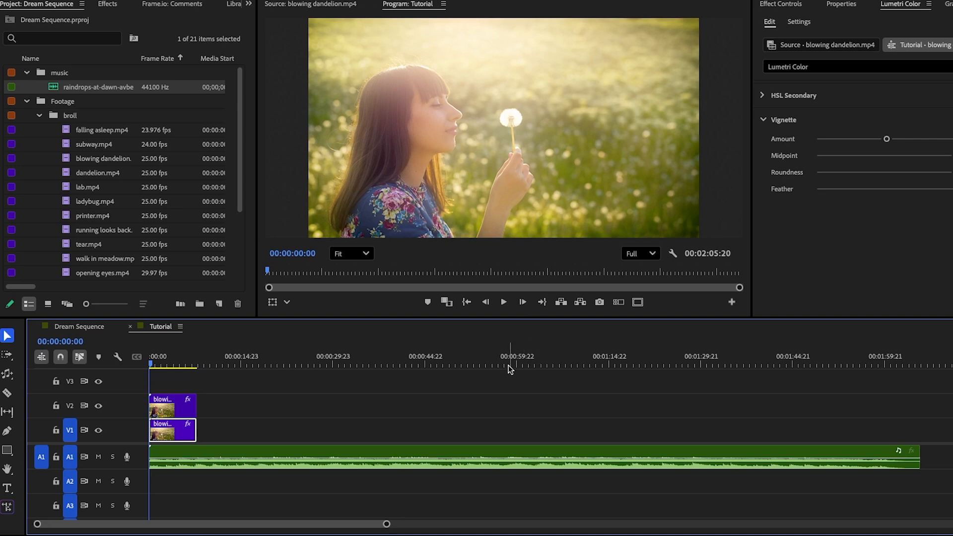
{"action": "left_click", "coordinate": [7, 375]}
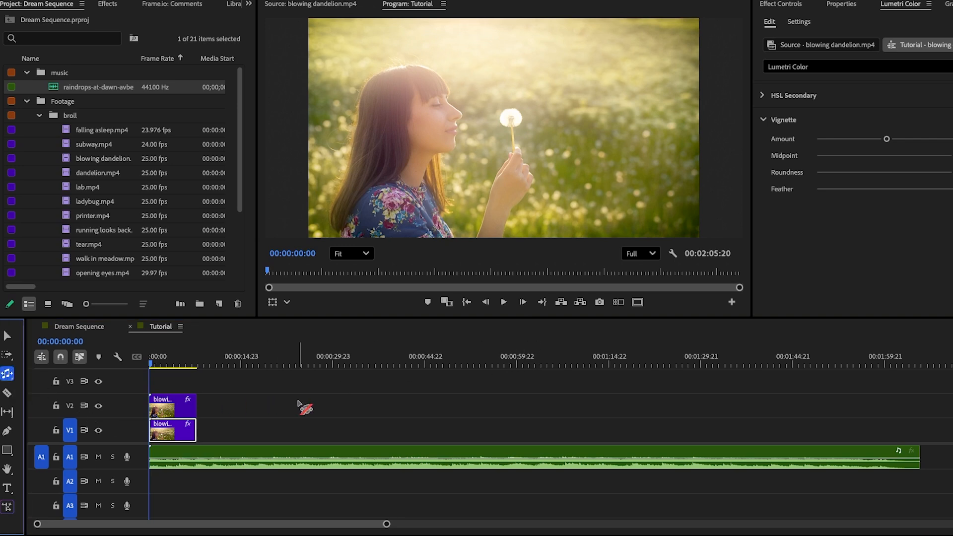
{"action": "left_click", "coordinate": [920, 455]}
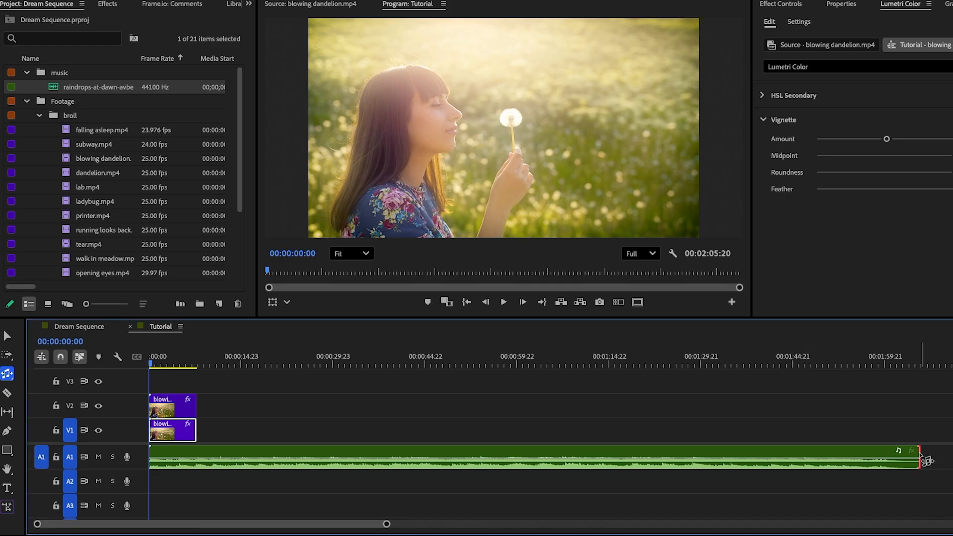
{"action": "left_click_drag", "start_coordinate": [920, 454], "coordinate": [515, 449]}
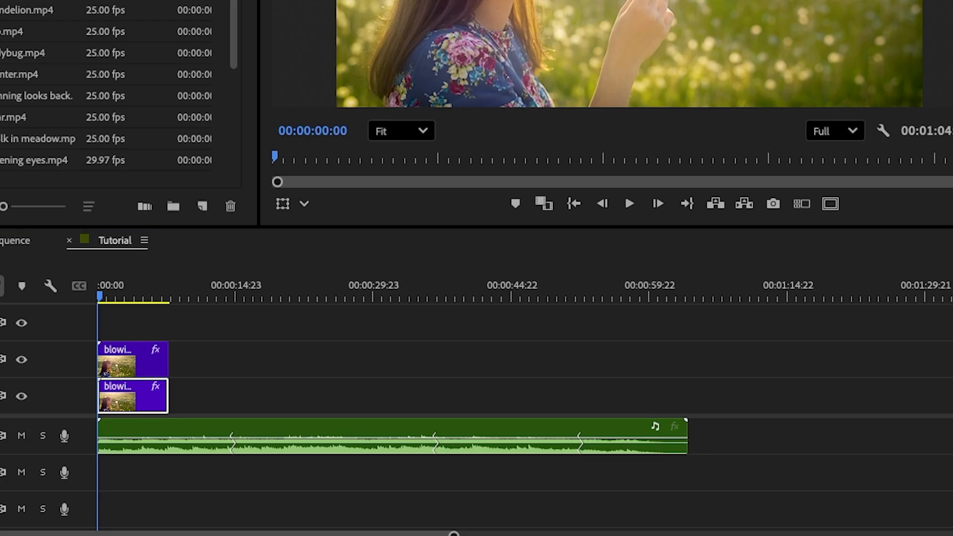
- Shorten the A1 music clip to about 1 minute with a fade-out at its end, and expand the Audio 1 track's height
{"action": "left_click_drag", "start_coordinate": [693, 436], "coordinate": [609, 441]}
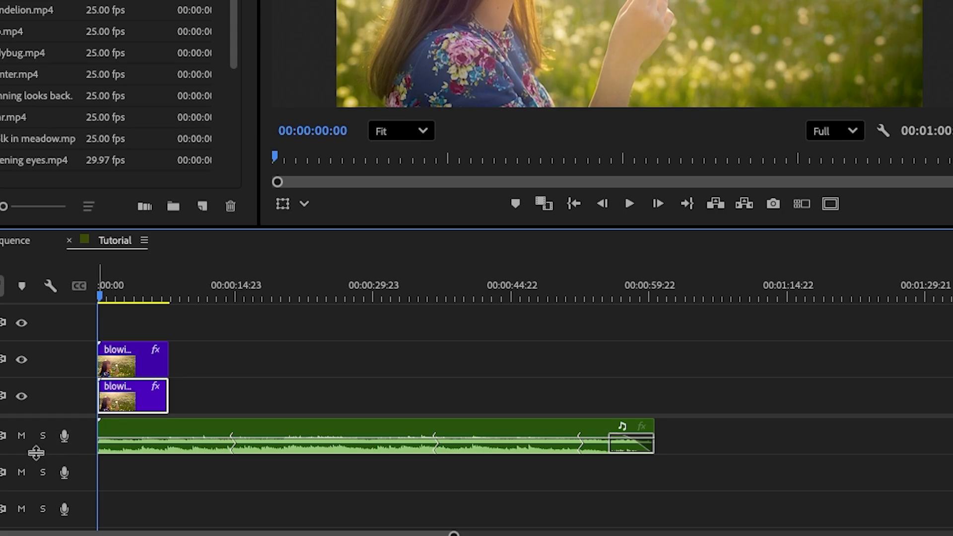
{"action": "double_click", "coordinate": [85, 439]}
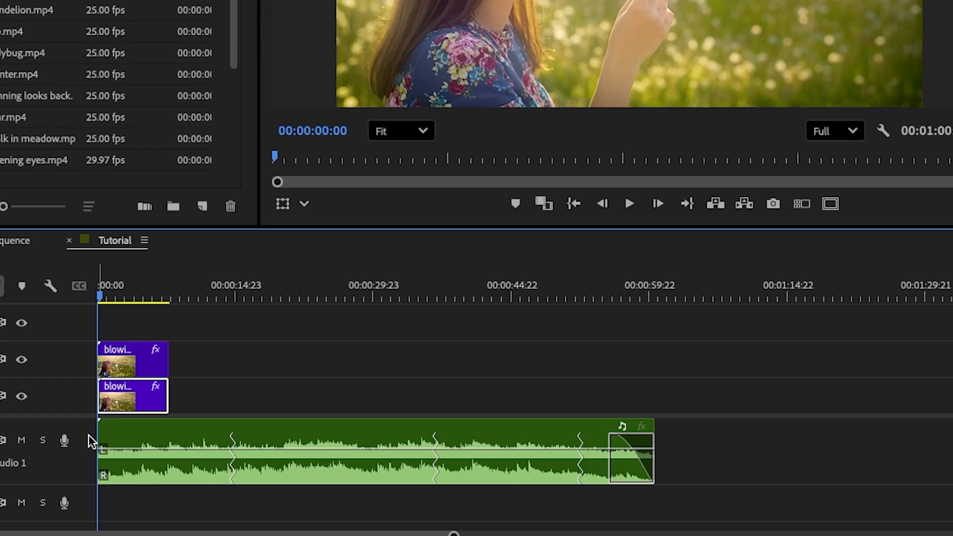
{"action": "left_click", "coordinate": [50, 286]}
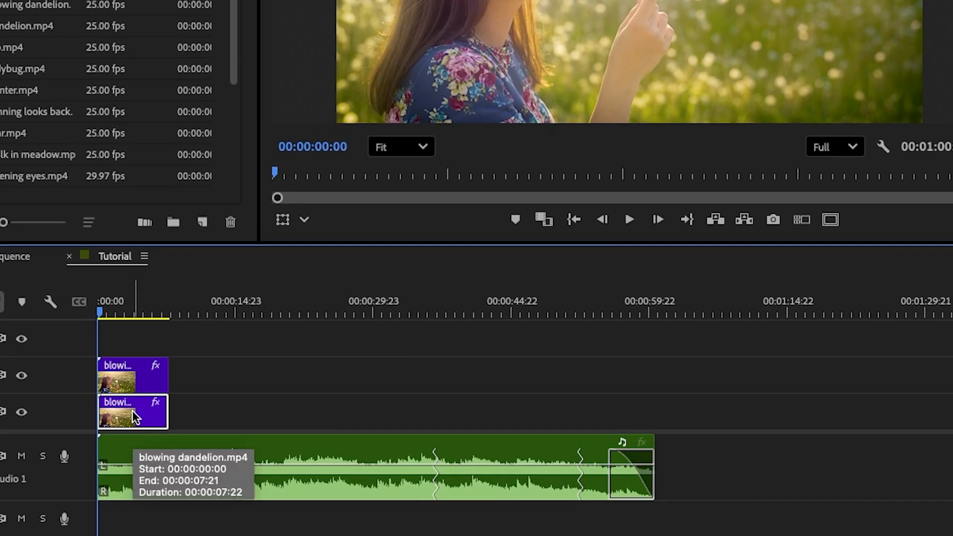
- Examine the Speed/Duration settings of the blowing dandelion clip on V1, closing them without making changes
{"action": "right_click", "coordinate": [134, 417]}
{"action": "mouse_move", "coordinate": [199, 535]}
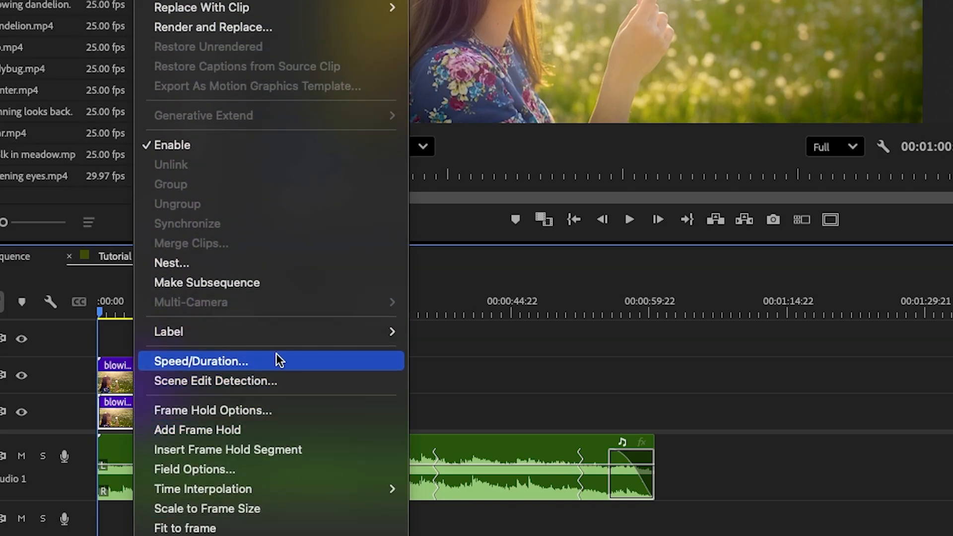
{"action": "left_click", "coordinate": [276, 359]}
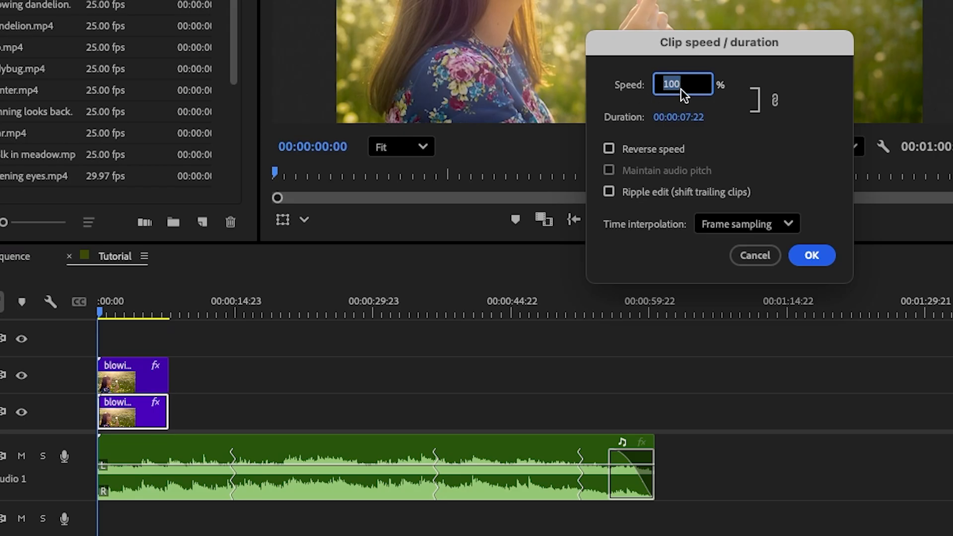
{"action": "left_click", "coordinate": [766, 258]}
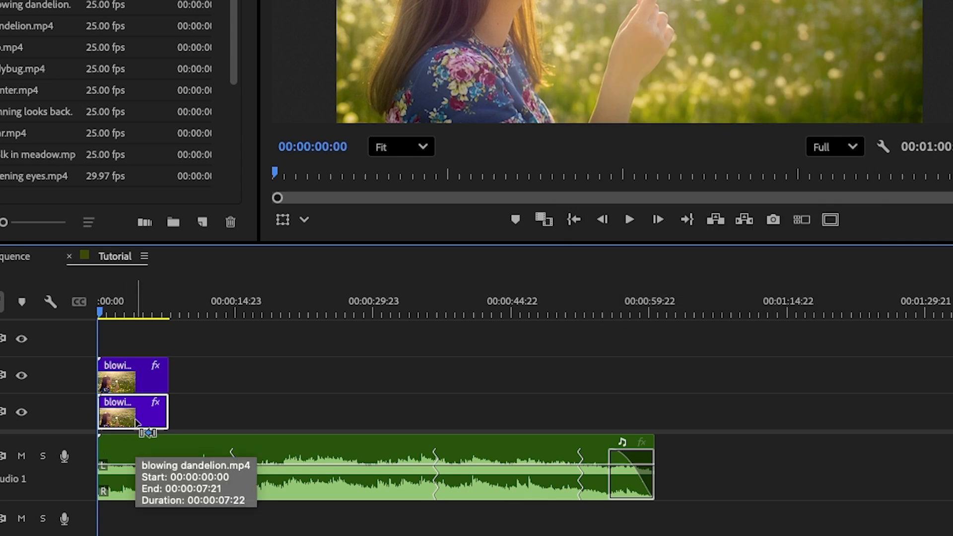
{"action": "key", "text": "super+r"}
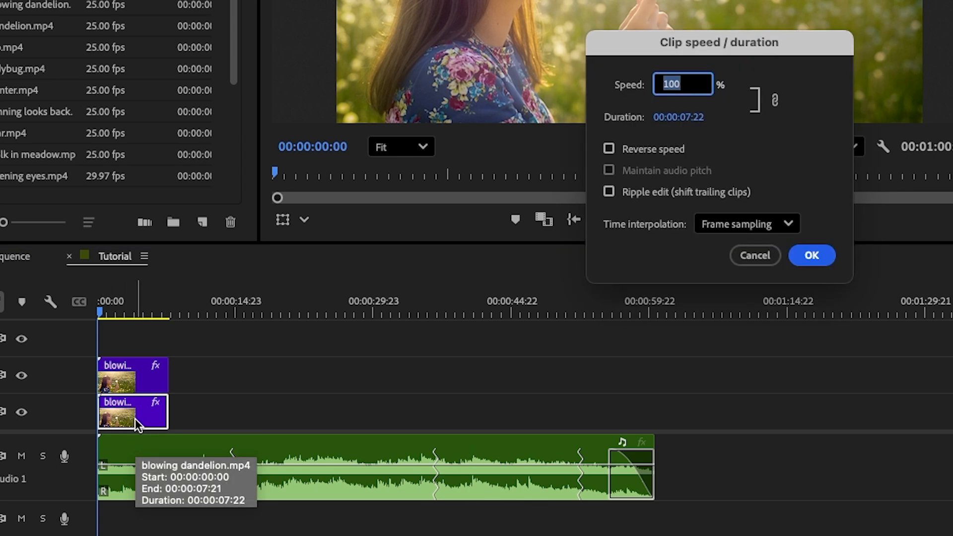
{"action": "key", "text": "Escape"}
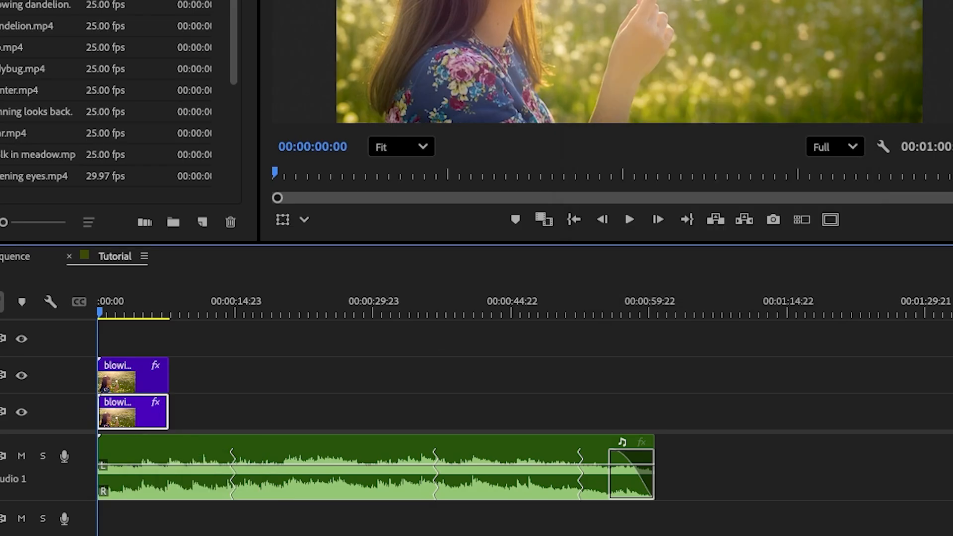
- Switch to the Dream Sequence timeline and enlarge the timeline area so all its video and audio tracks fit
{"action": "left_click", "coordinate": [5, 258]}
{"action": "left_click_drag", "start_coordinate": [298, 242], "coordinate": [347, 81]}
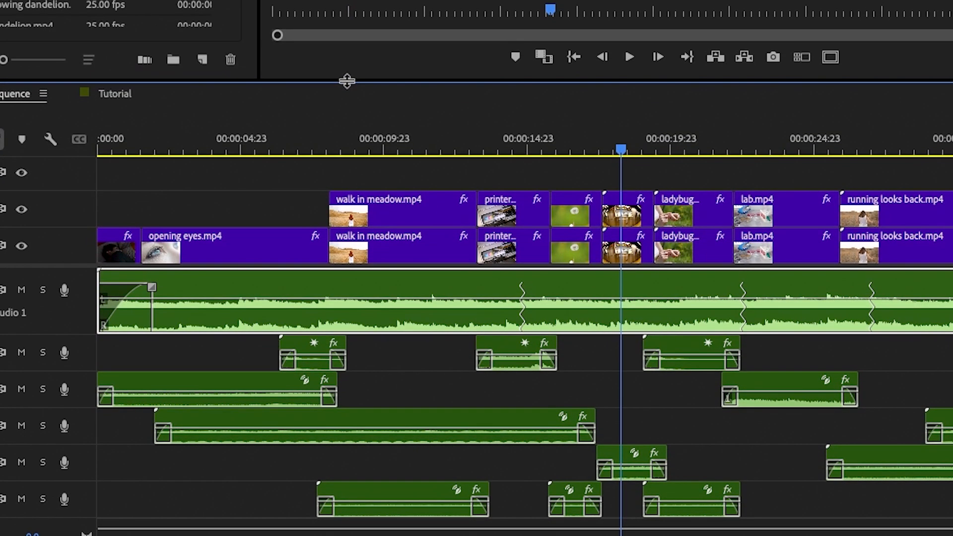